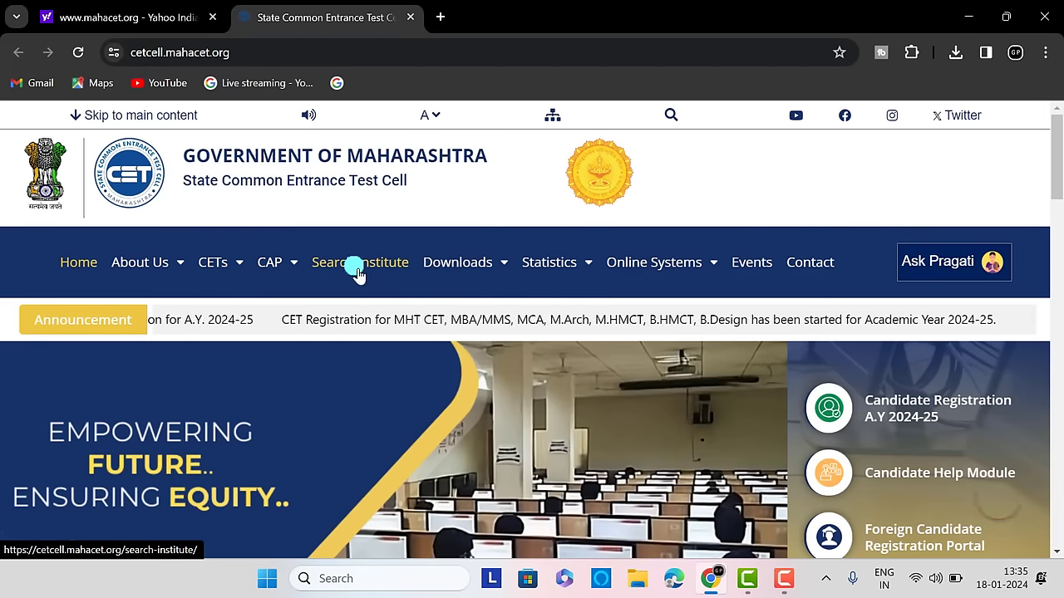
Open the Candidate Registration A.Y 2024-25 portal and start registering as a new user.
mouse_move(660, 265)
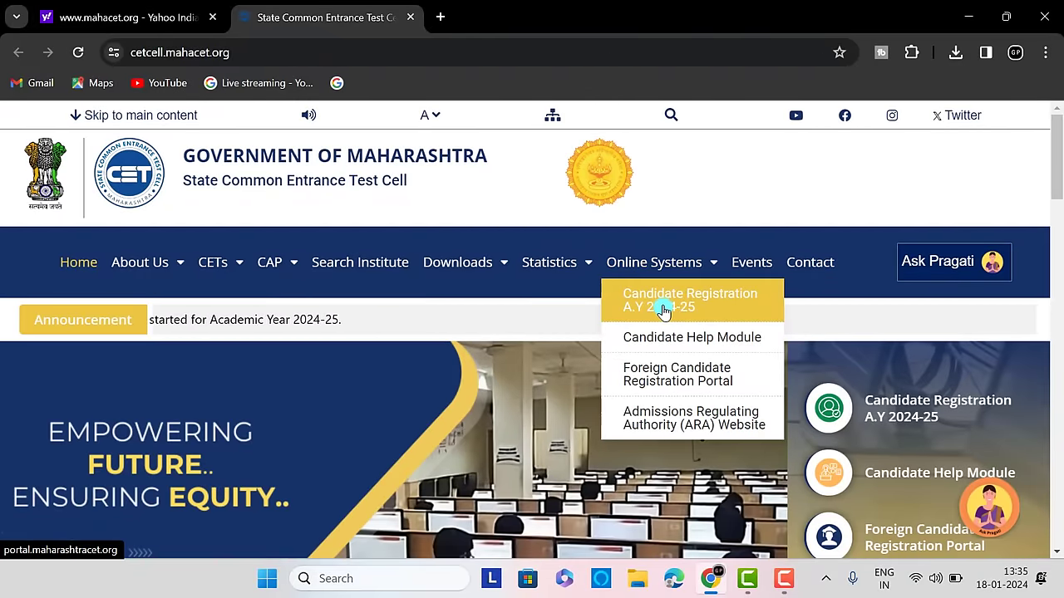
left_click(659, 318)
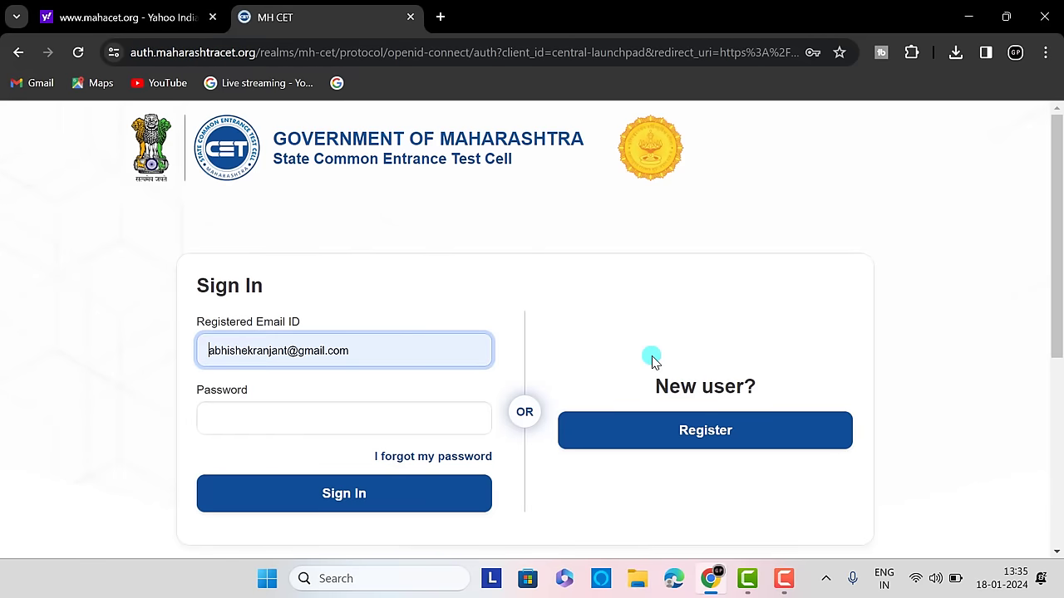
left_click(653, 441)
Fill in the candidate's full name and e-mail address in the registration form.
left_click(549, 368)
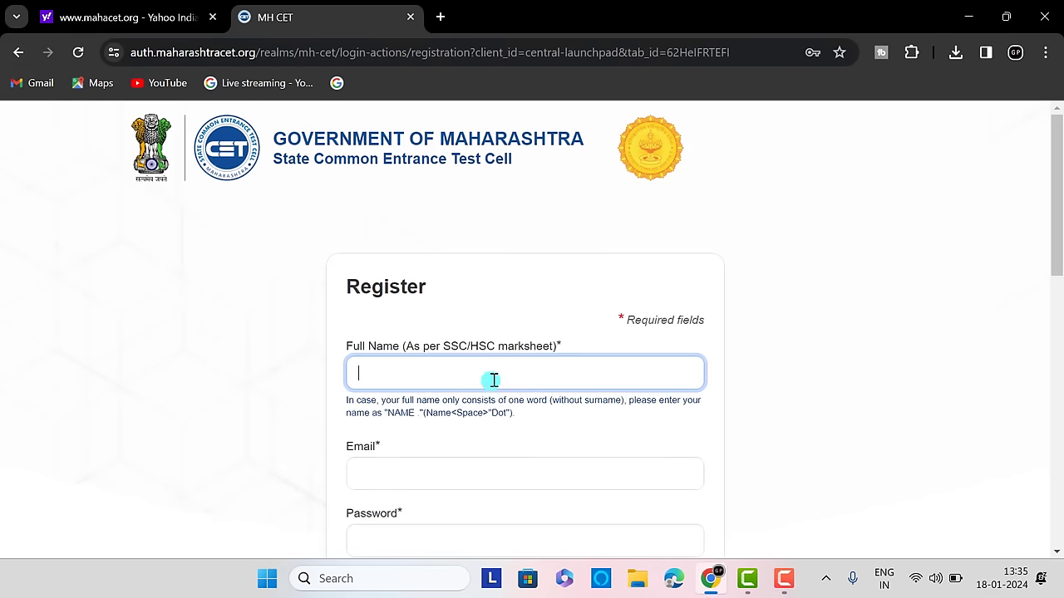
scroll(491, 395, "down", 2)
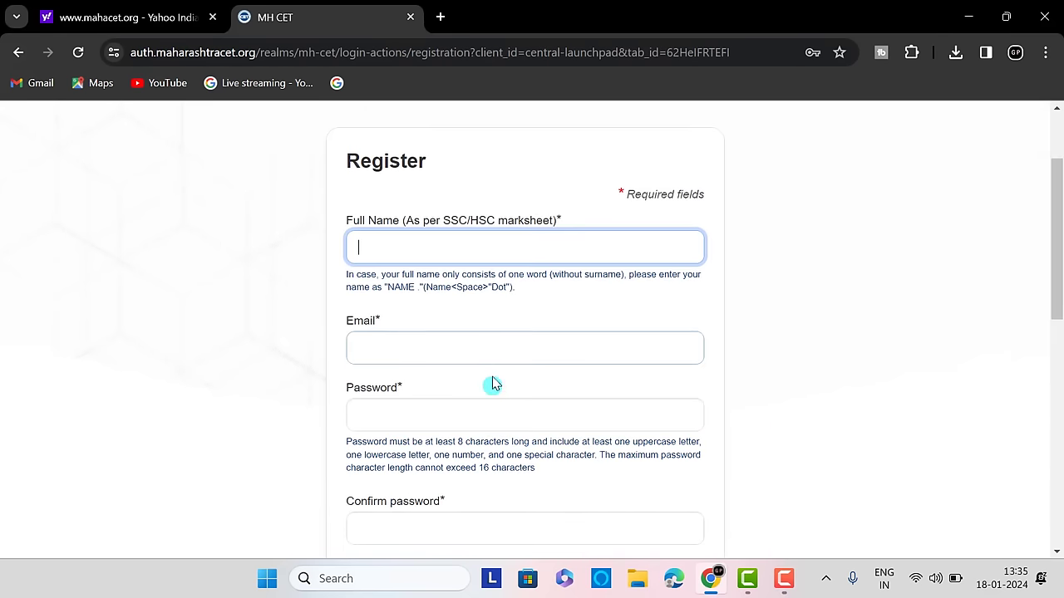
left_click(437, 249)
left_click(468, 289)
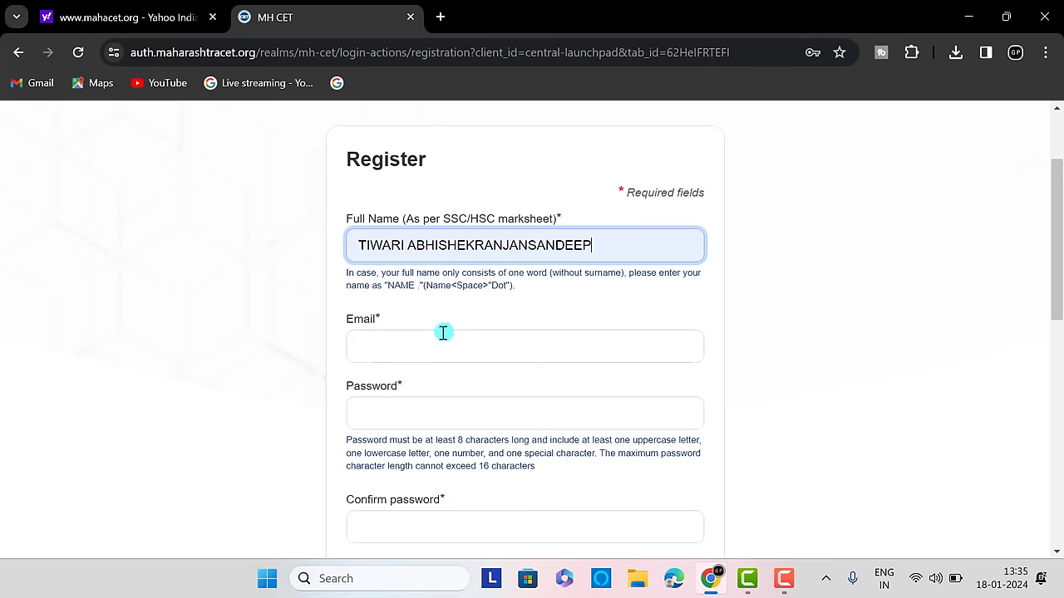
left_click(438, 342)
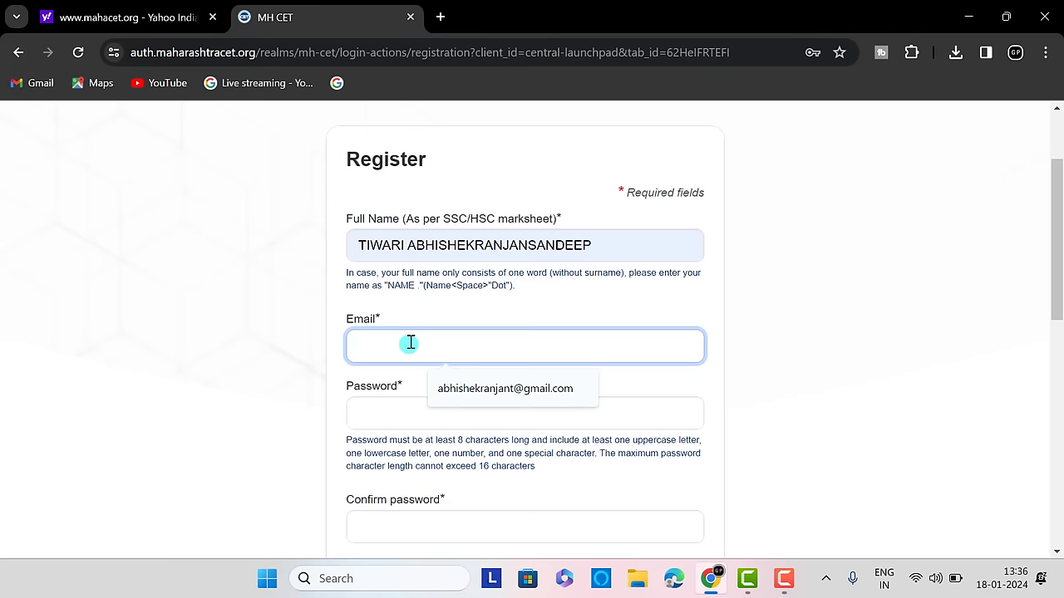
type("g")
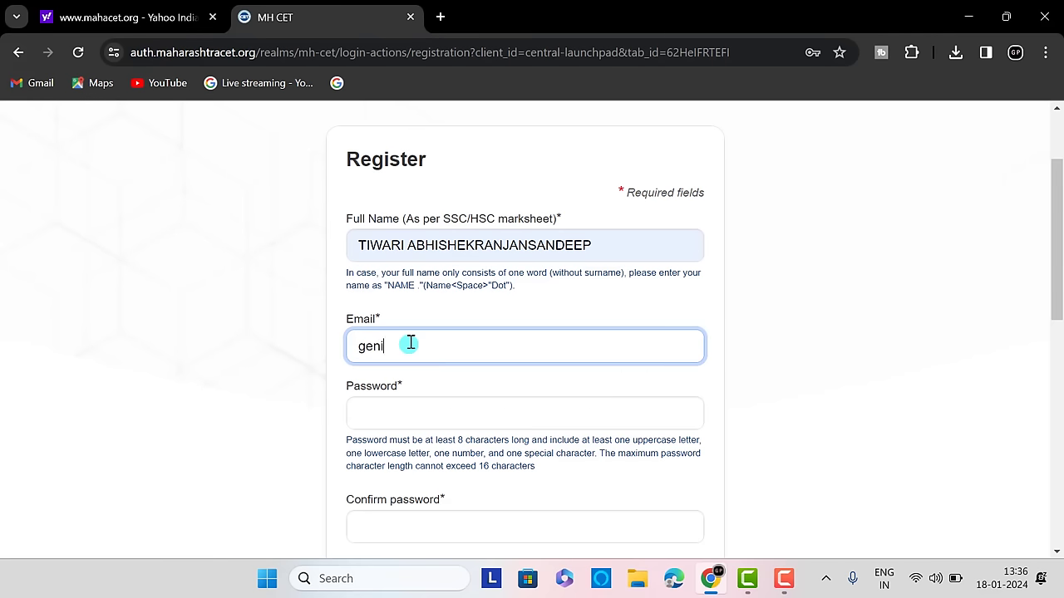
type("eni")
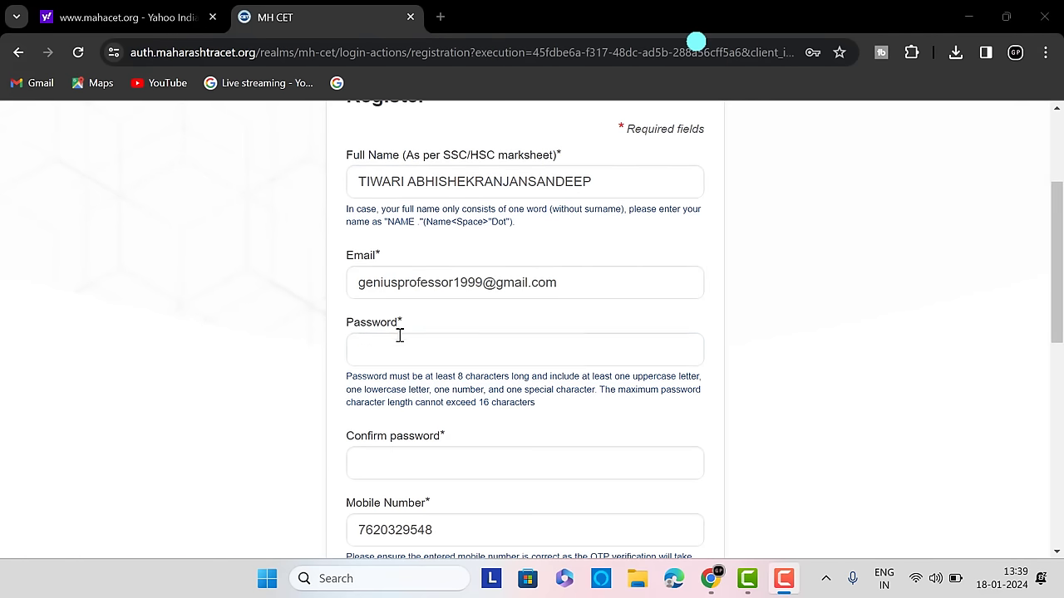
Enter the account password and repeat it in the password confirmation field.
left_click(392, 355)
key("Caps_Lock")
left_click(423, 337)
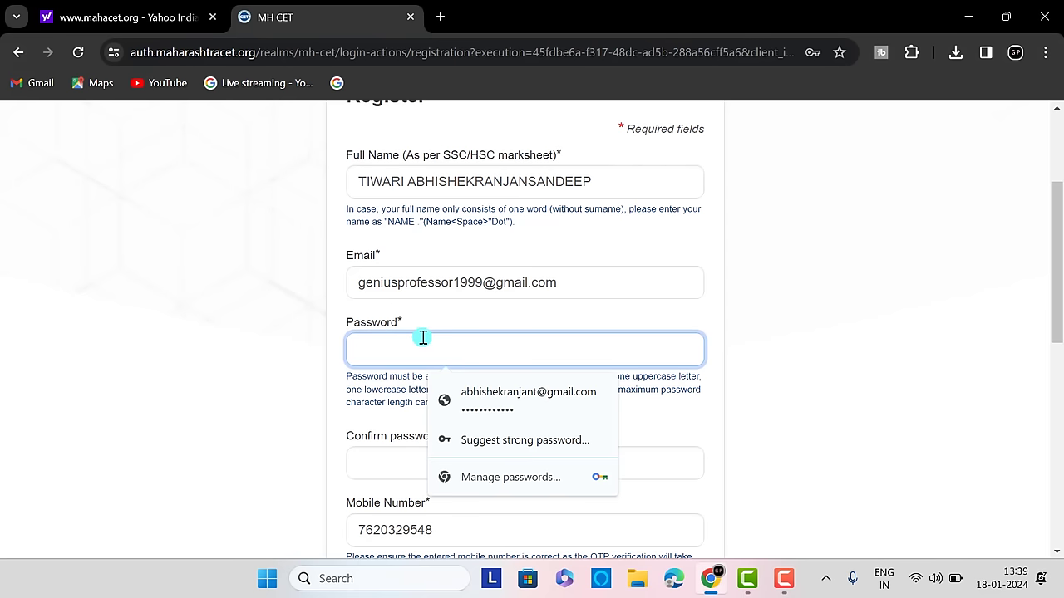
key("Caps_Lock")
type("A")
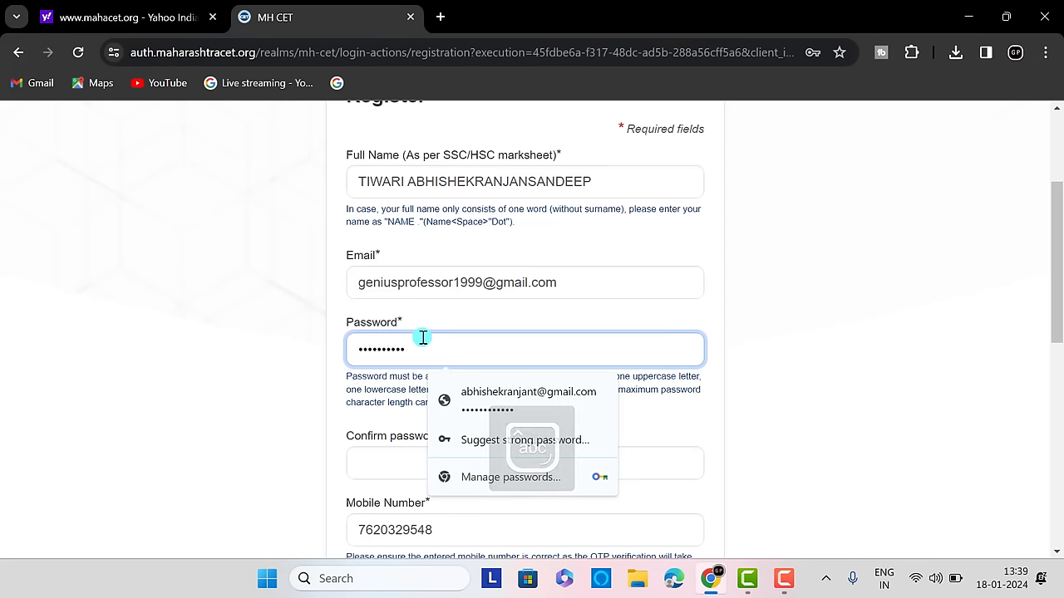
left_click(374, 460)
key("Caps_Lock")
type("a")
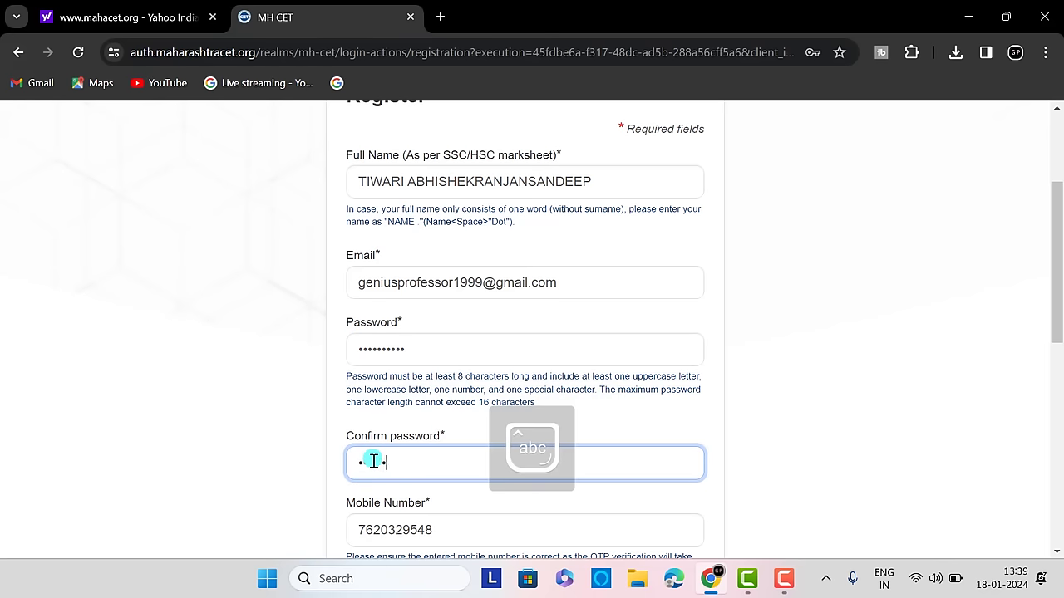
Submit the completed registration form and save the new account's password in the browser.
scroll(374, 460, "down", 2)
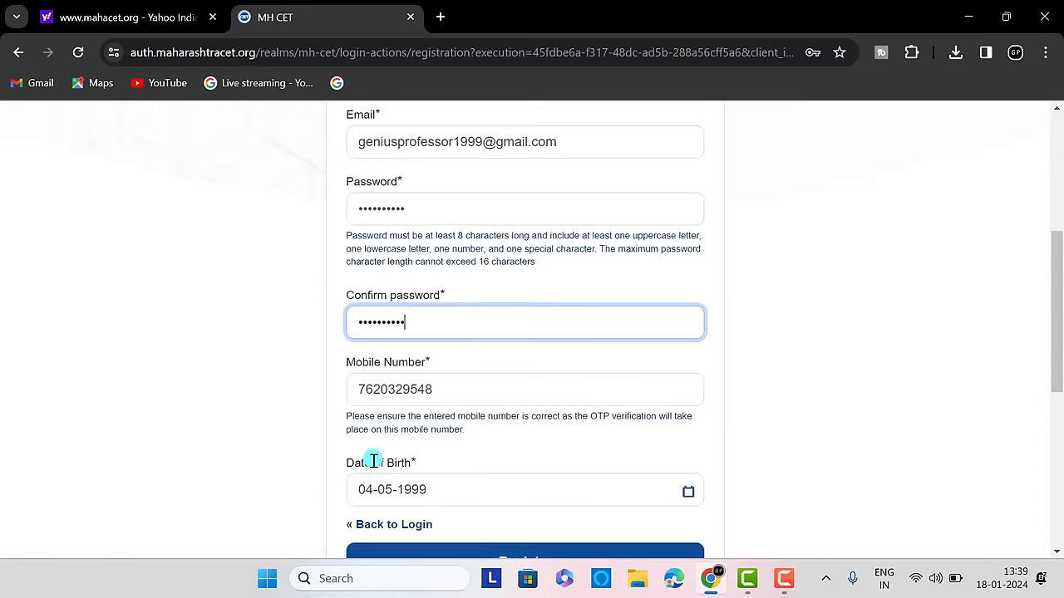
scroll(430, 482, "down", 2)
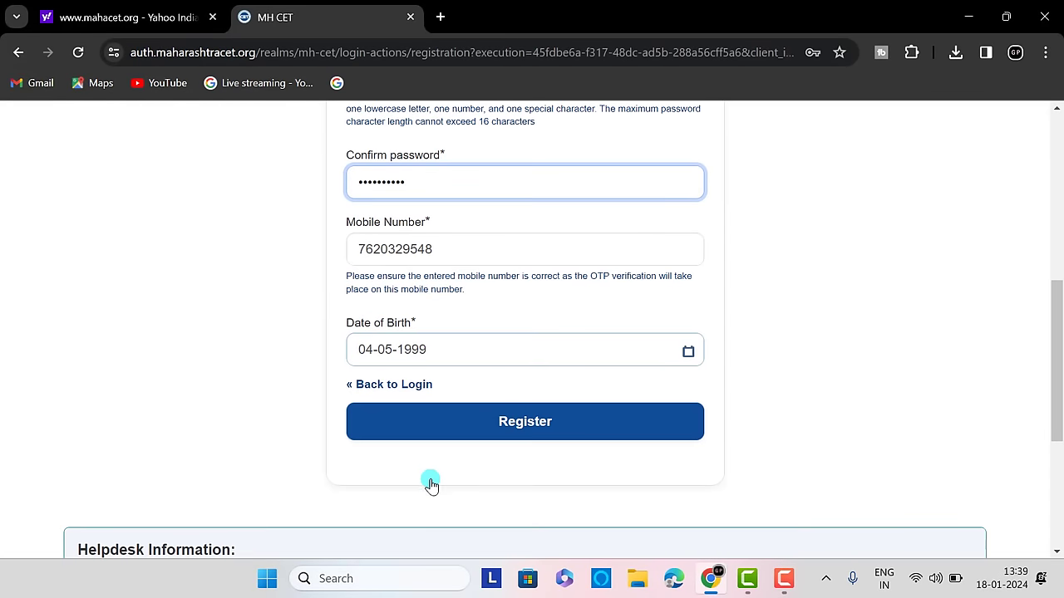
left_click(450, 428)
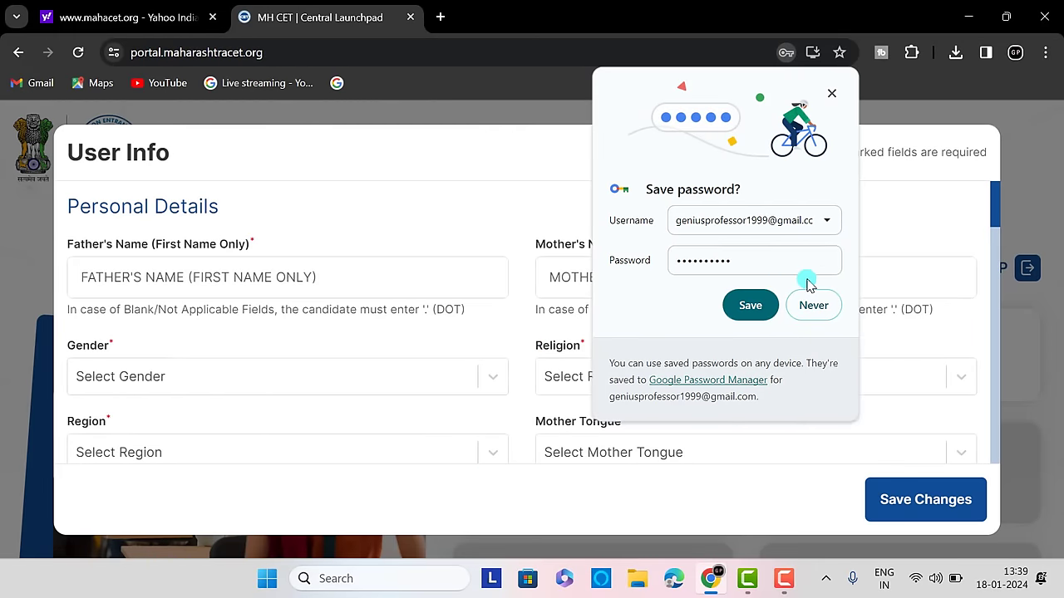
left_click(765, 309)
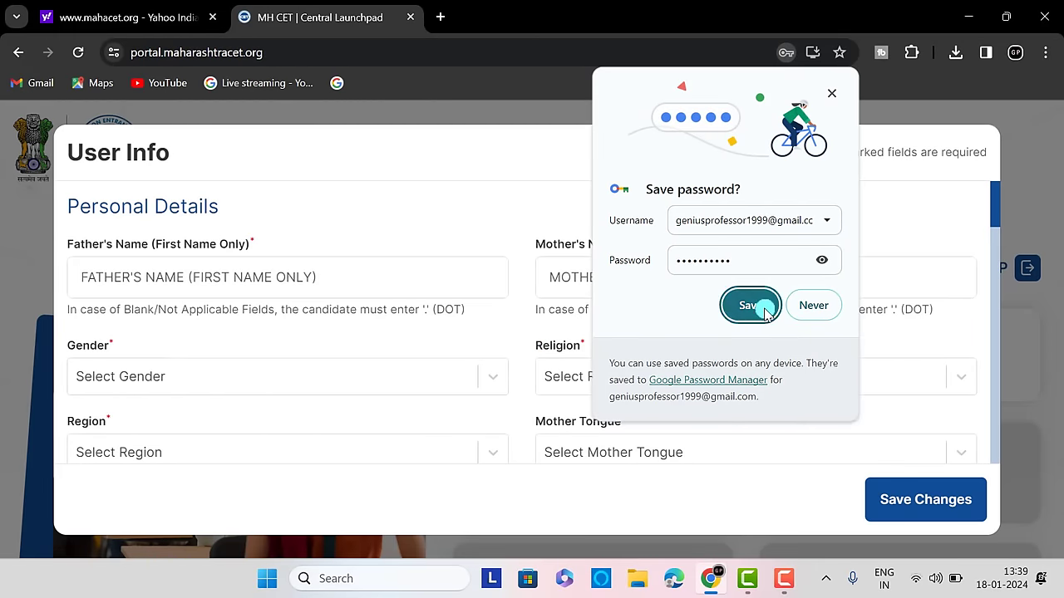
Enter the father's and mother's first names in Personal Details and set the gender to Male.
left_click(252, 280)
type("SANDEEP")
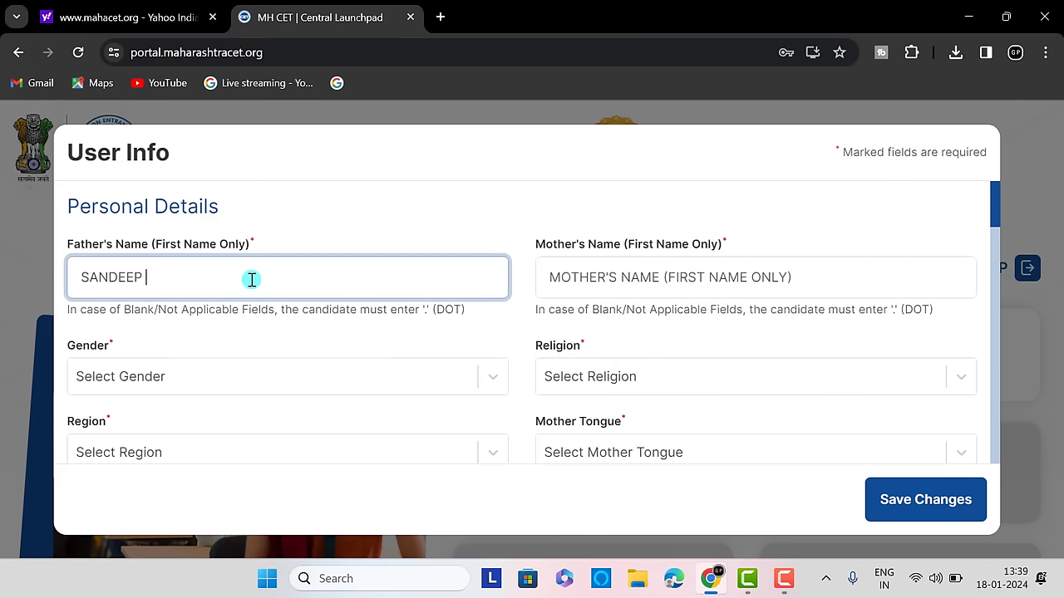
left_click(611, 263)
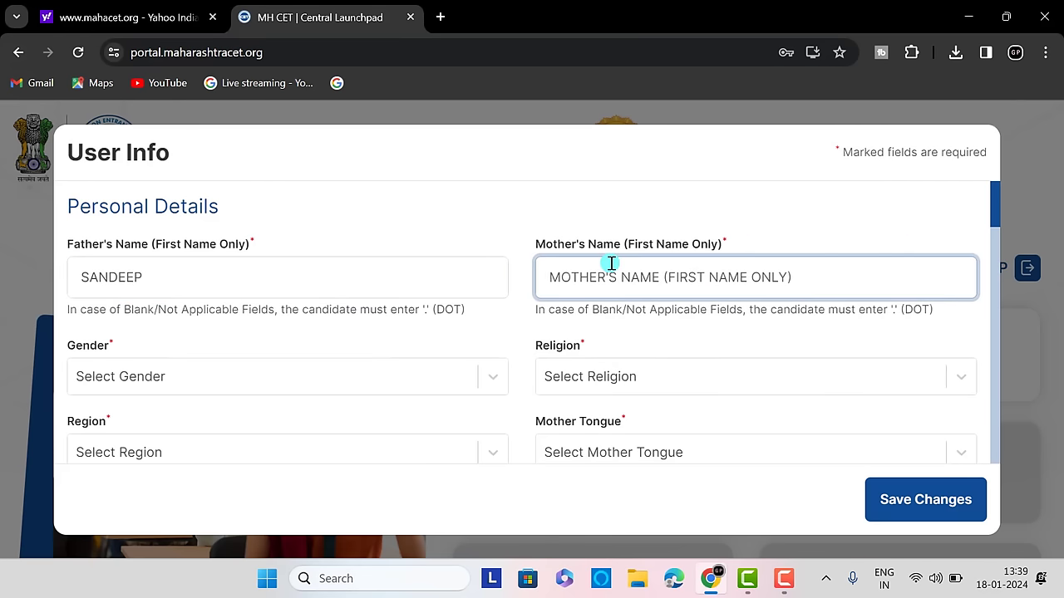
type("SA")
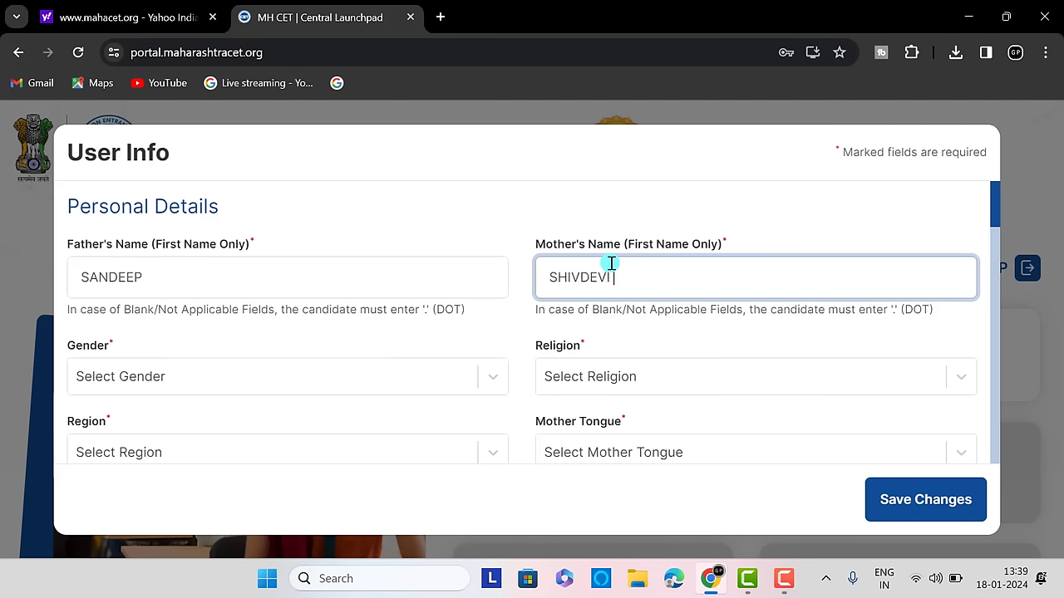
left_click(257, 373)
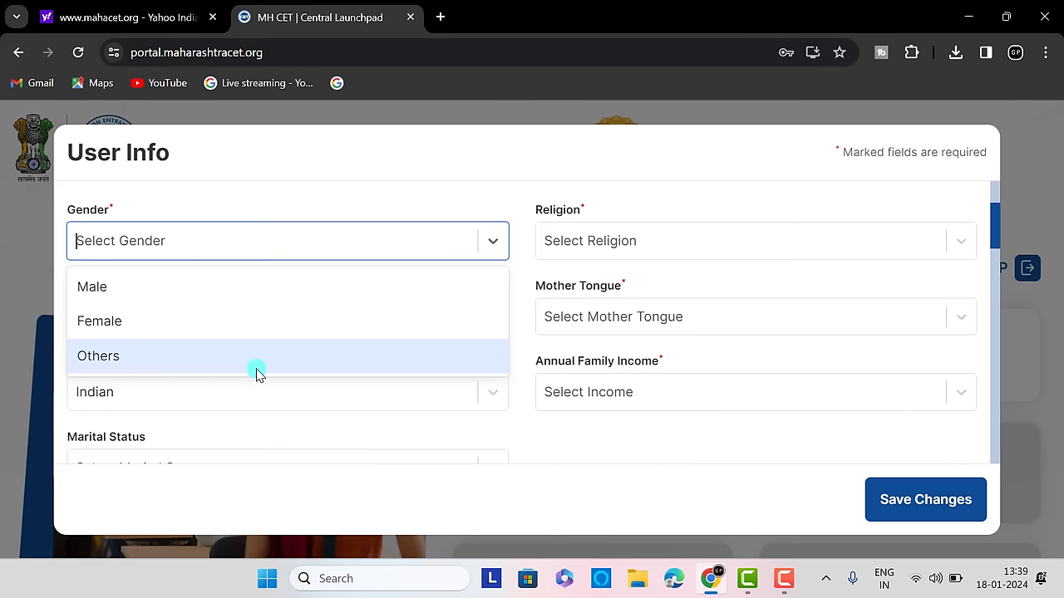
left_click(183, 289)
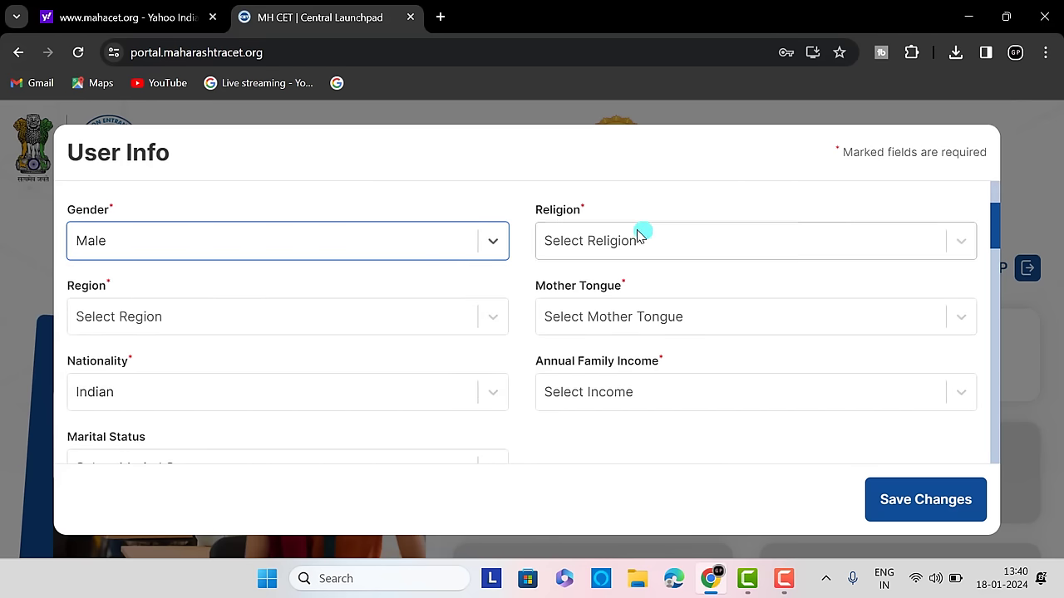
left_click(672, 241)
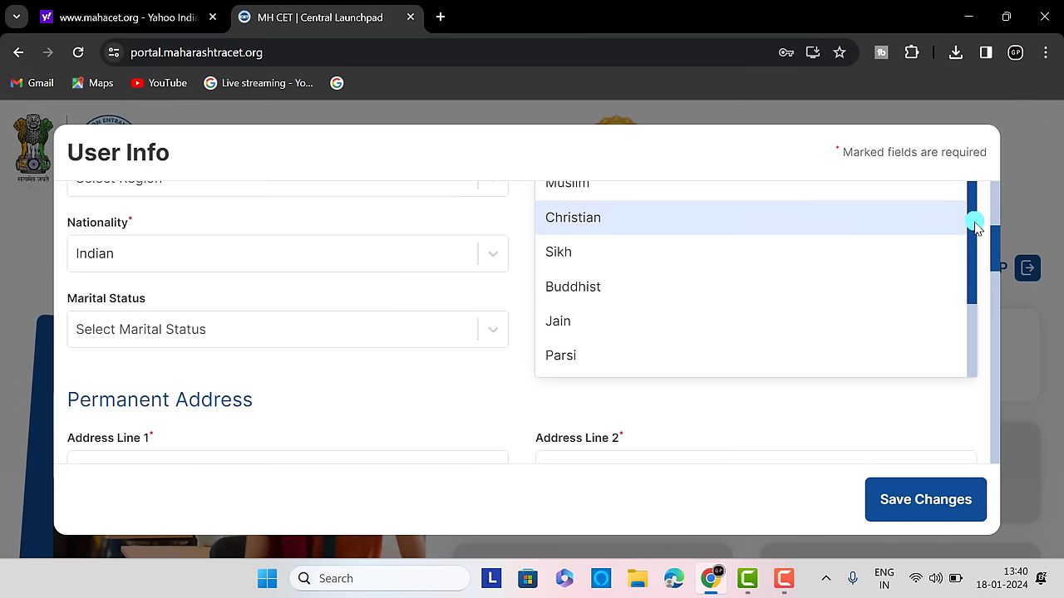
left_click_drag(973, 219, 968, 169)
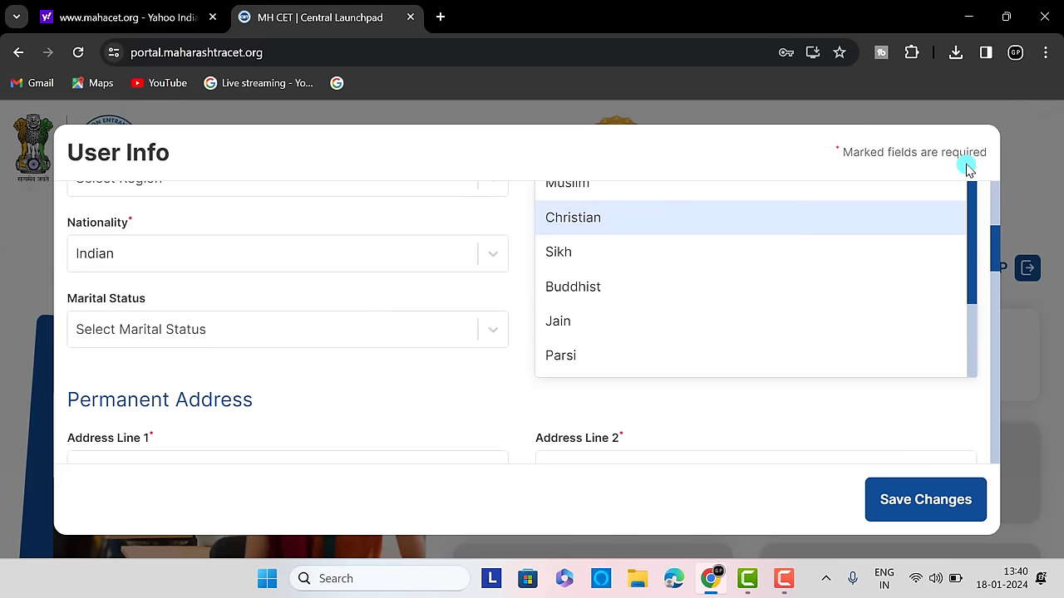
left_click(997, 249)
left_click_drag(997, 250, 995, 208)
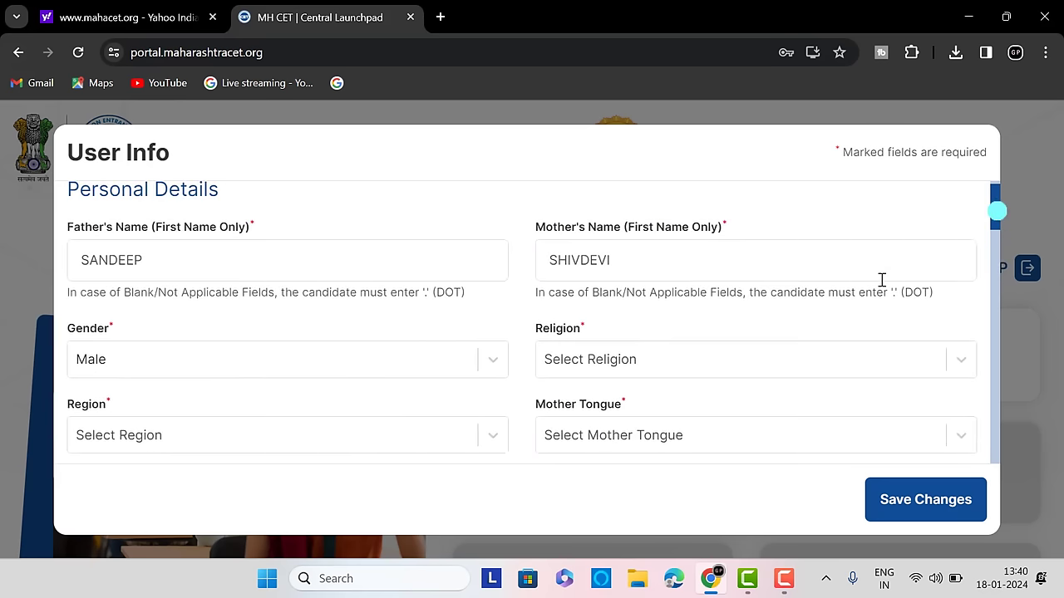
Set the religion to Other and the region to Urban in Personal Details.
left_click(646, 358)
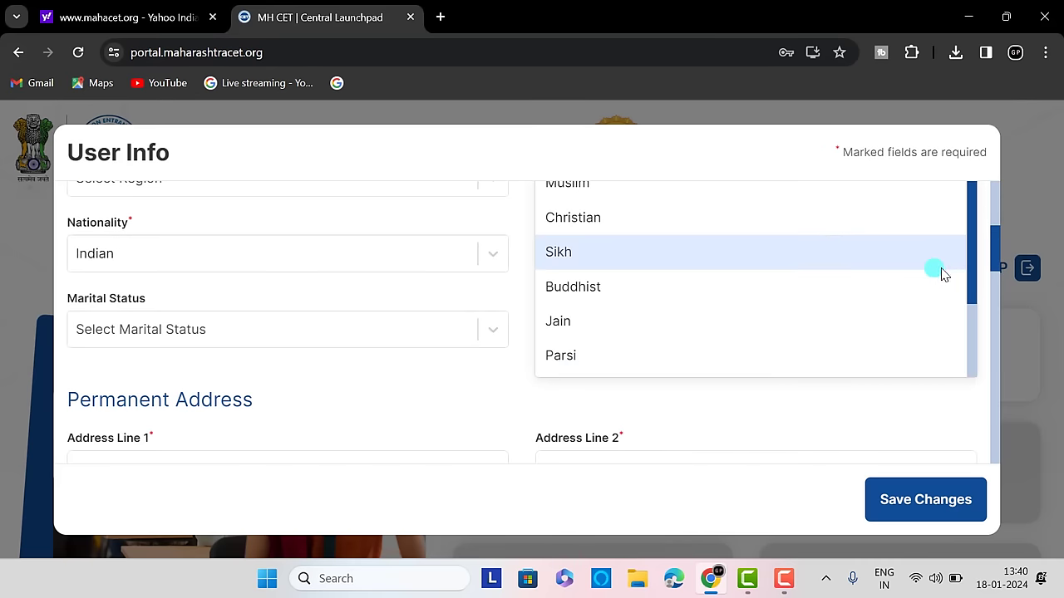
left_click_drag(971, 286, 964, 388)
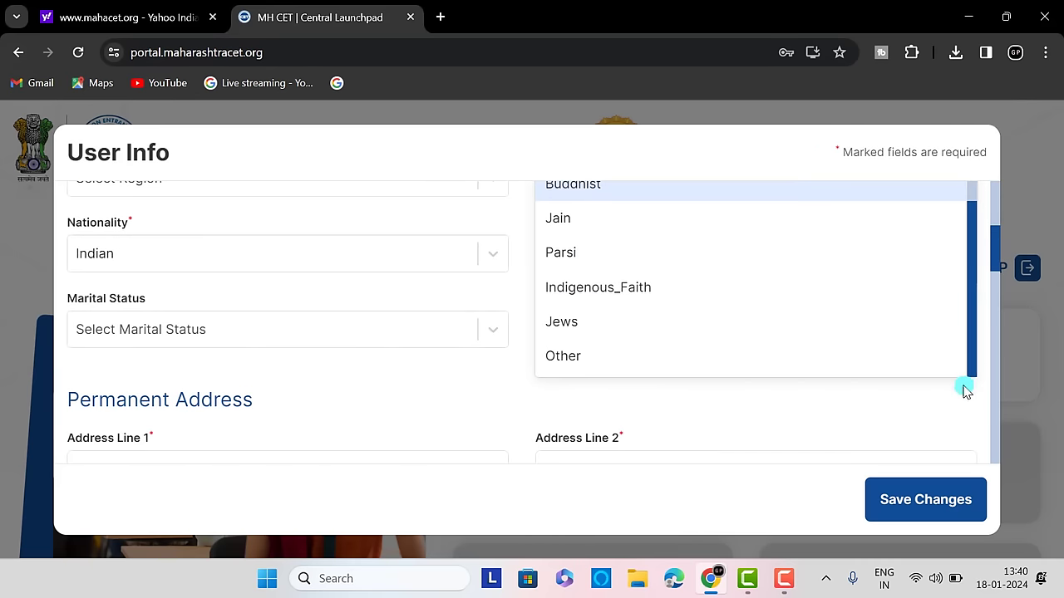
left_click(654, 355)
scroll(723, 330, "up", 3)
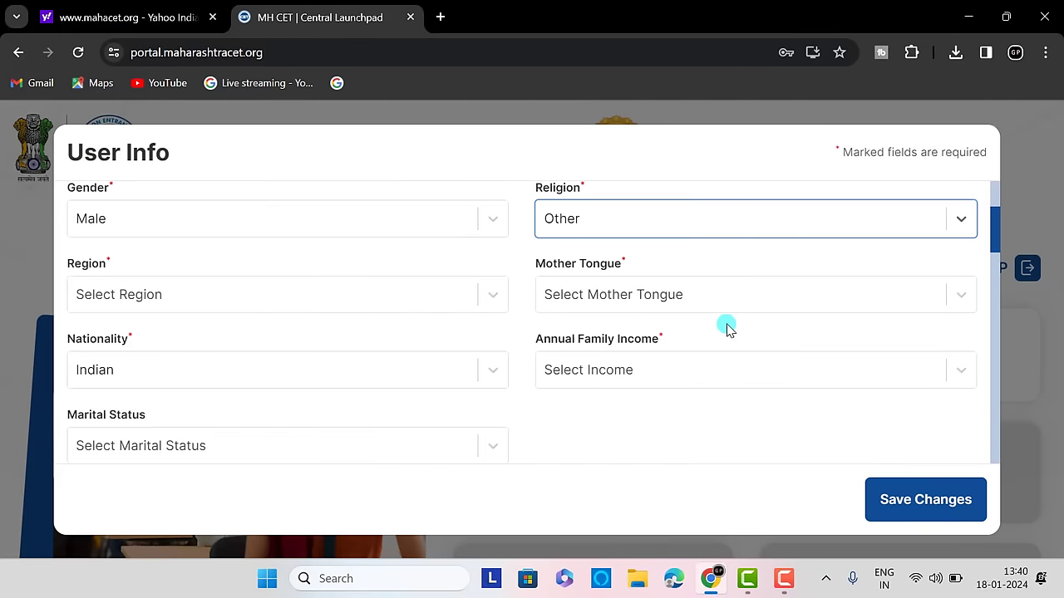
left_click(330, 309)
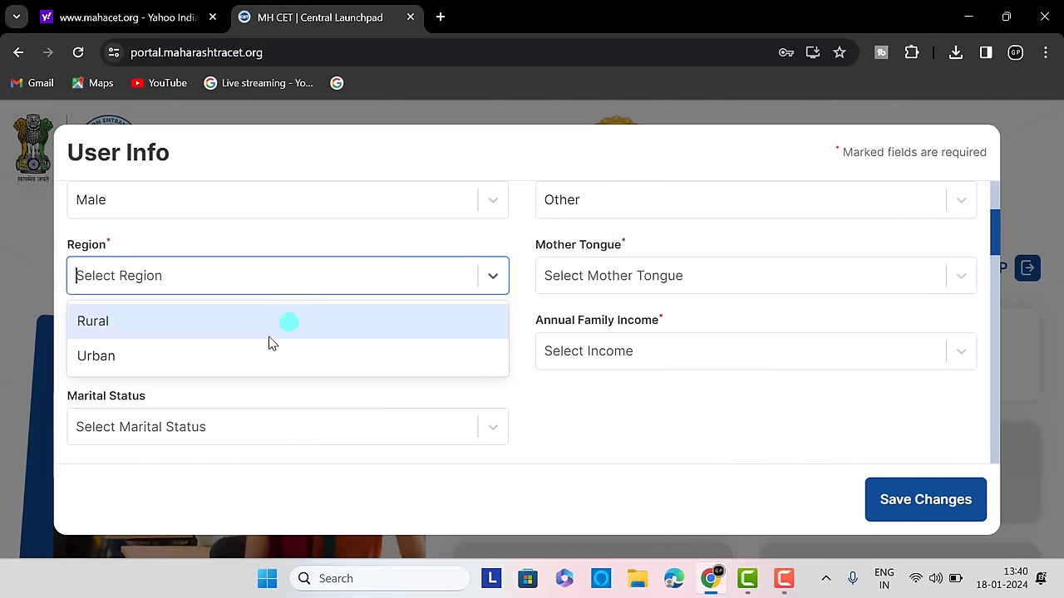
left_click(241, 356)
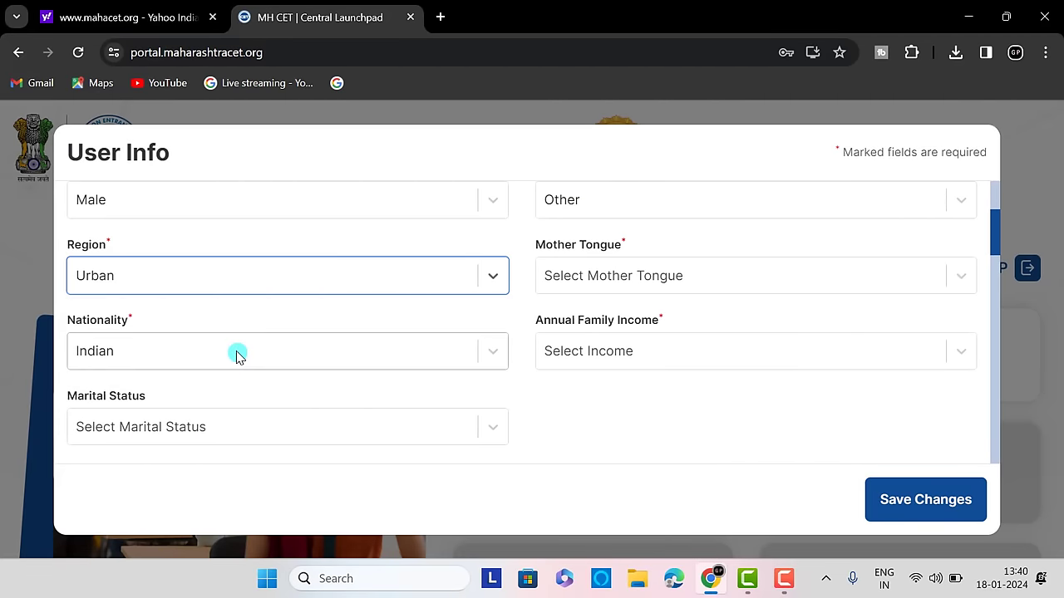
left_click(610, 279)
left_click_drag(975, 206, 972, 221)
left_click(719, 207)
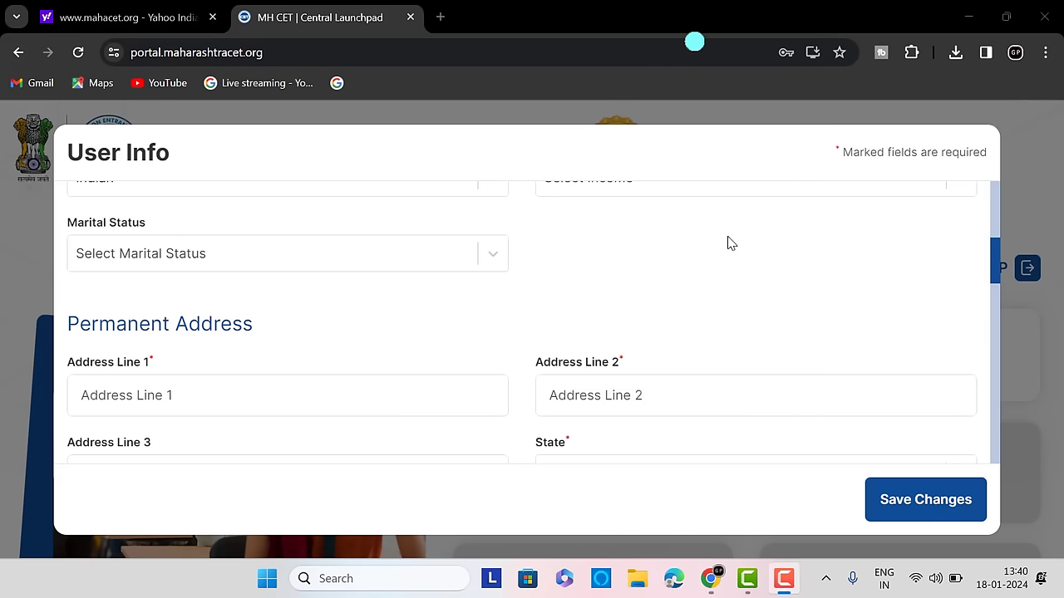
Set the mother tongue to Hindi in Personal Details.
scroll(828, 308, "up", 4)
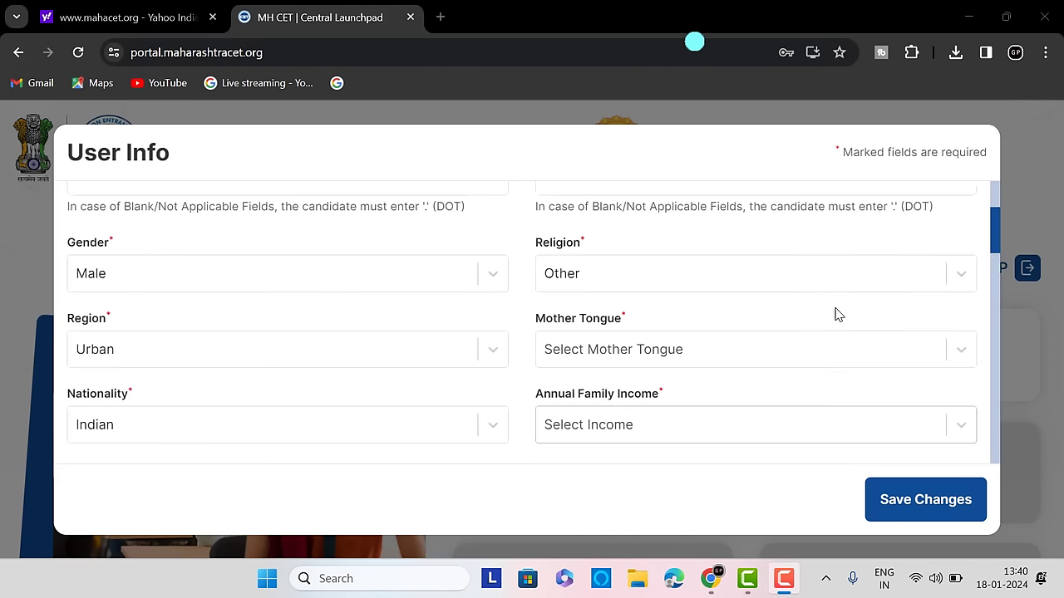
left_click(949, 398)
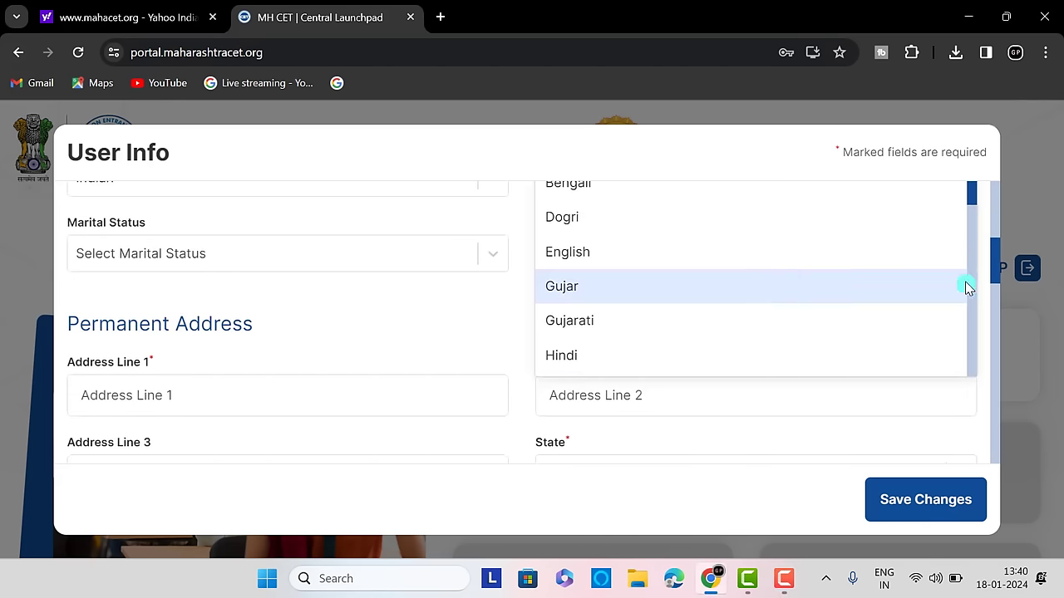
left_click_drag(971, 199, 936, 226)
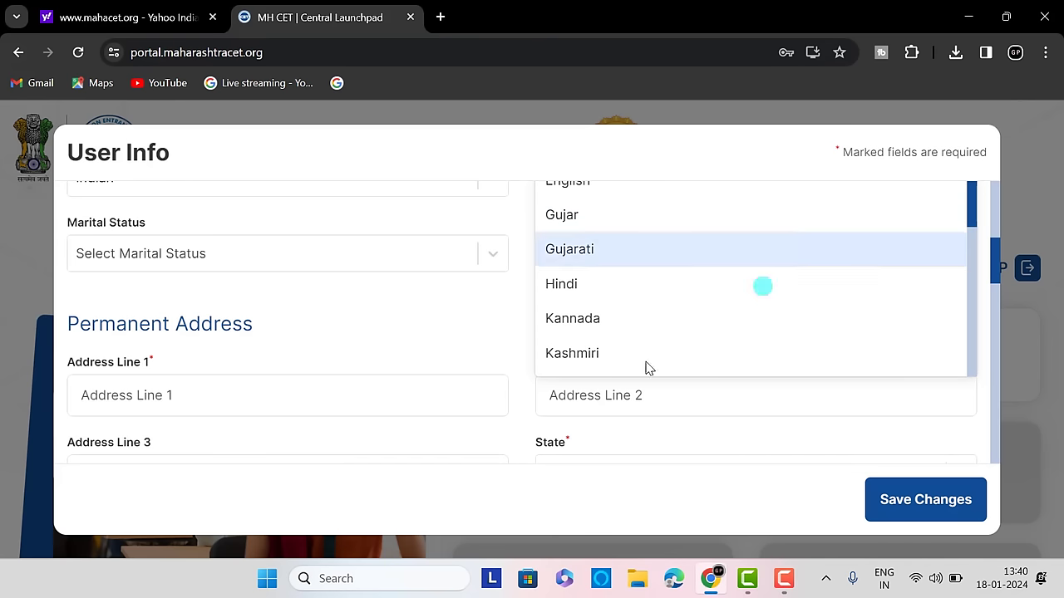
left_click(651, 297)
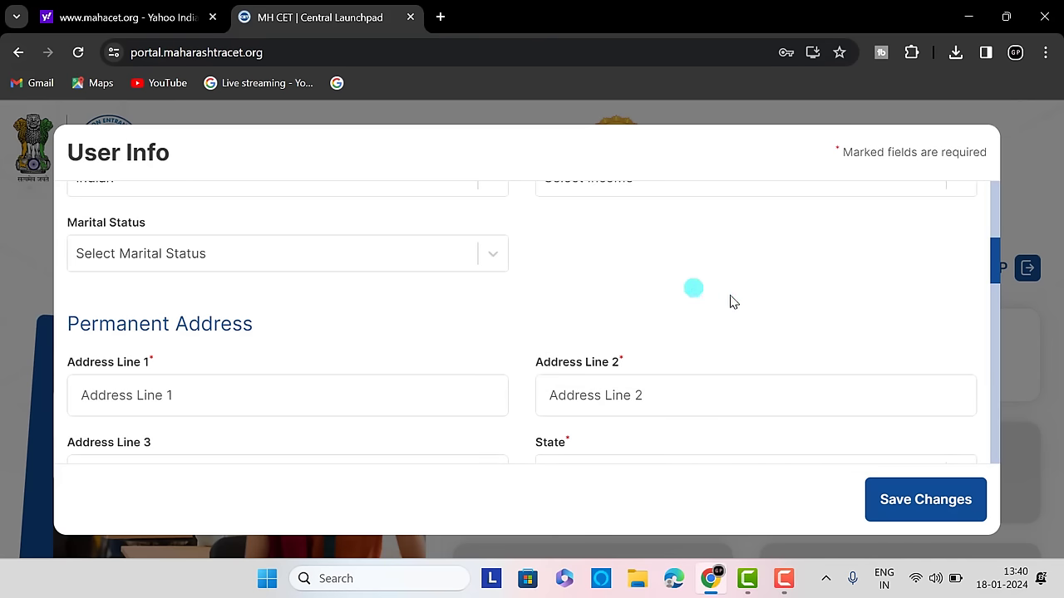
scroll(750, 297, "up", 2)
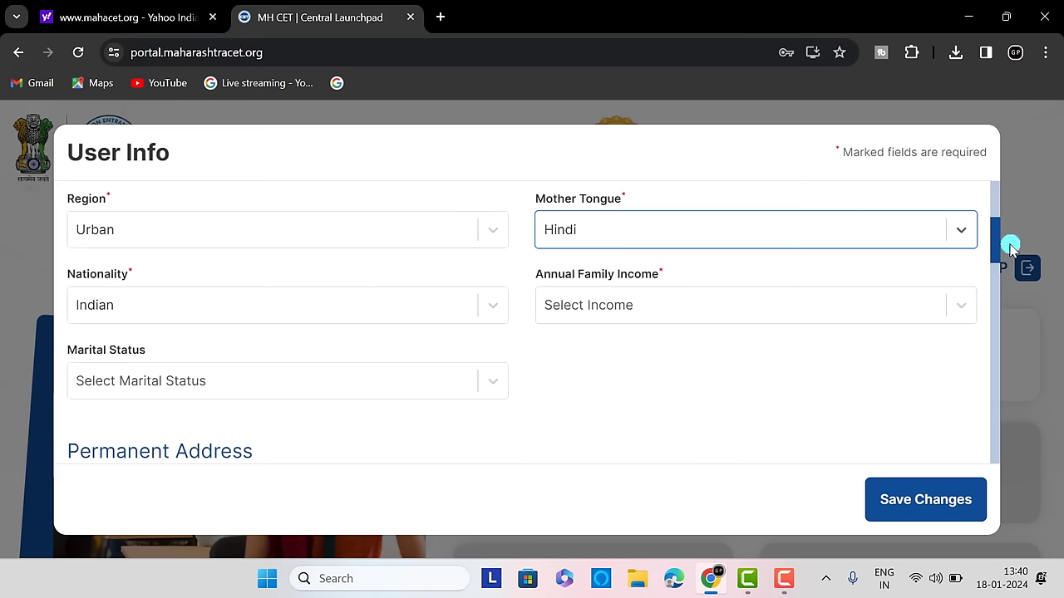
scroll(998, 258, "up", 1)
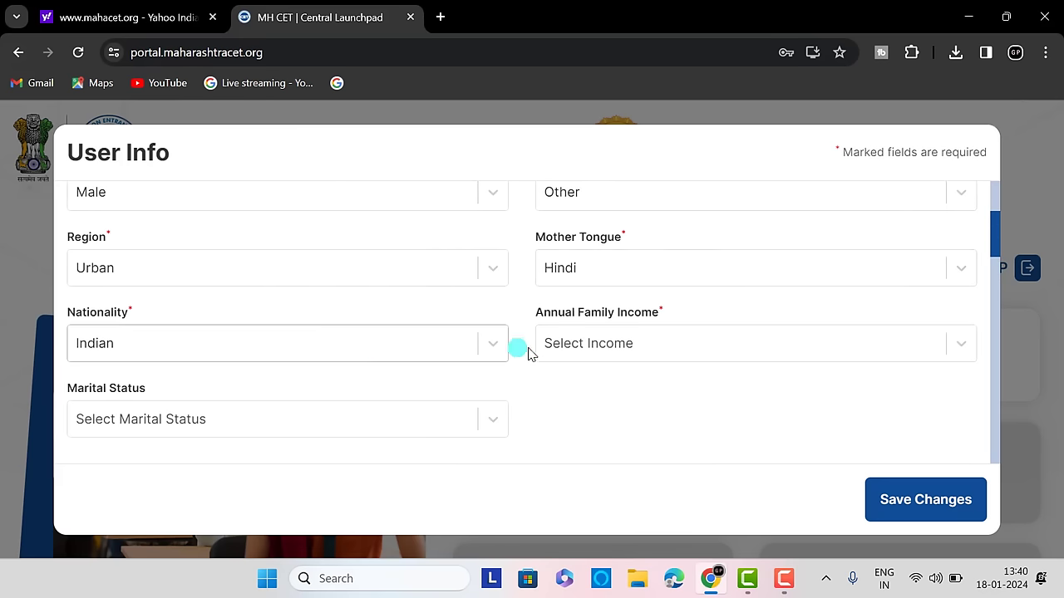
Set the annual family income to 2,00,001 -2,50,000 and the marital status to UnMarried in Personal Details.
left_click(596, 344)
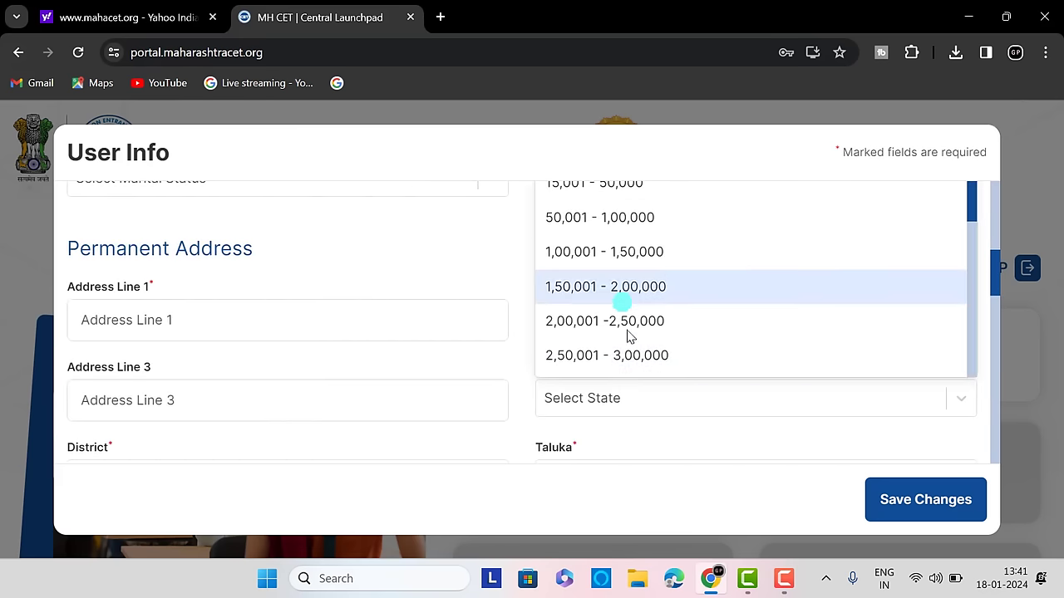
left_click(629, 329)
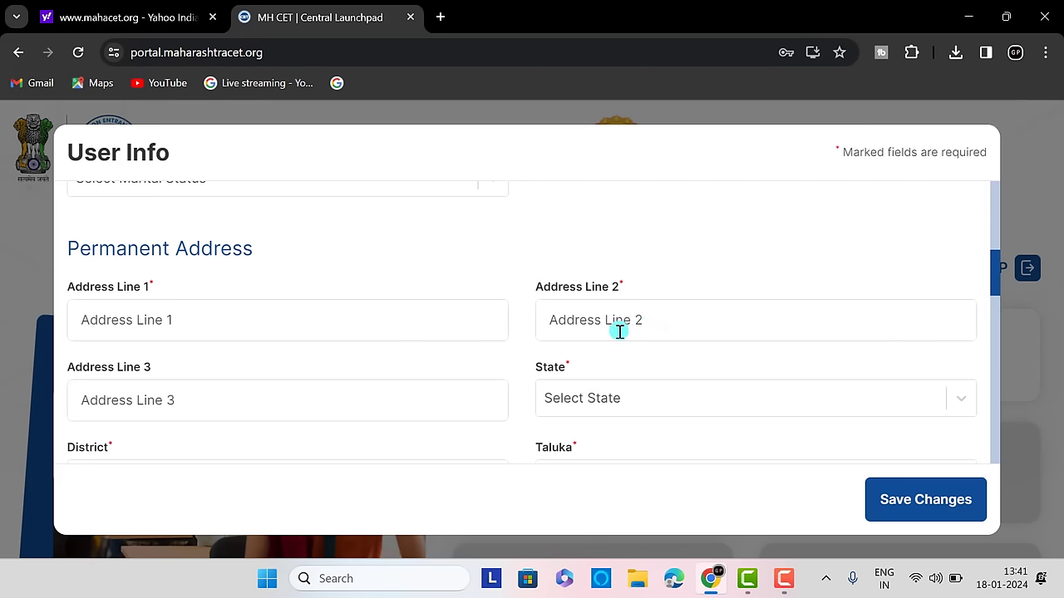
scroll(995, 289, "down", 1)
scroll(995, 288, "up", 4)
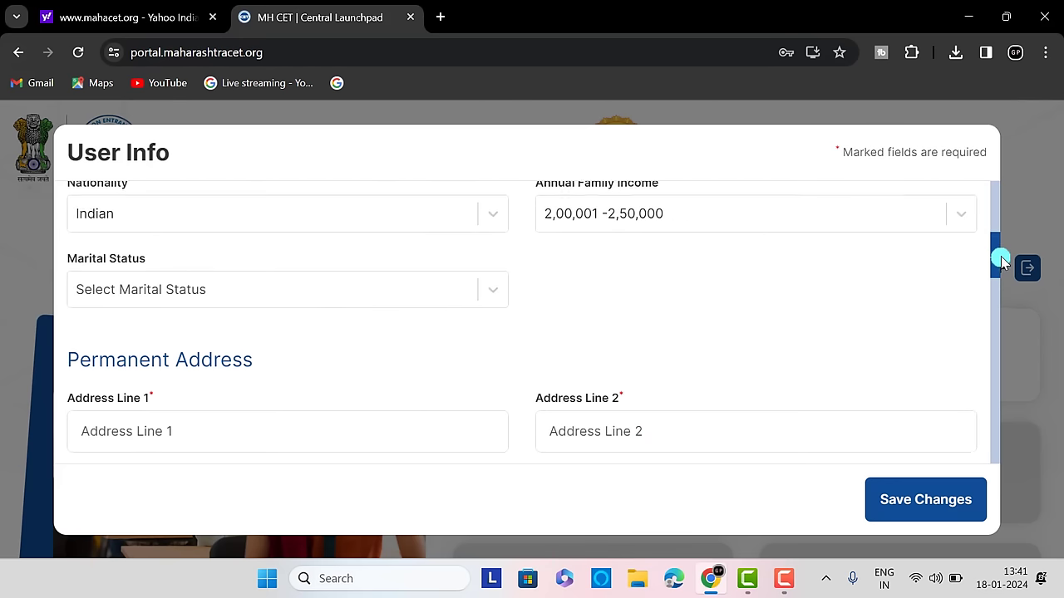
left_click(356, 336)
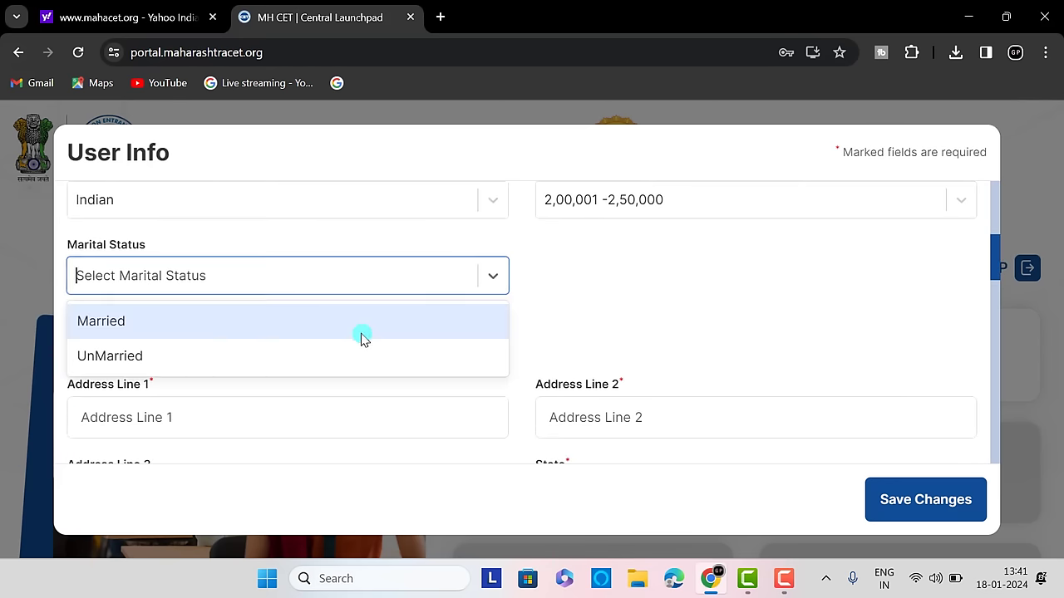
left_click(289, 354)
Set the Permanent Address state to Maharashtra.
scroll(993, 275, "down", 3)
scroll(999, 291, "up", 1)
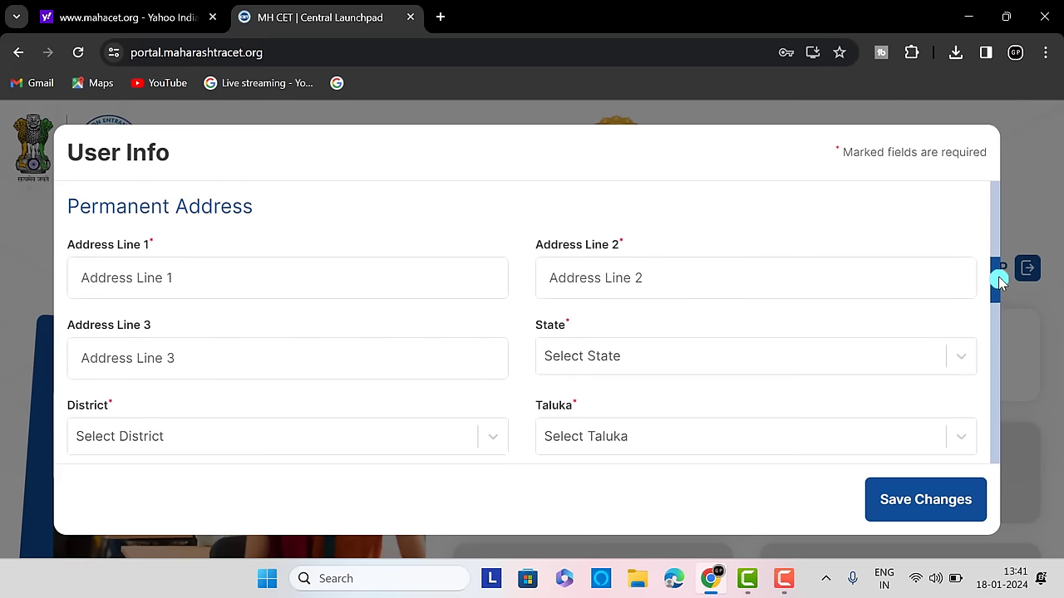
left_click(746, 375)
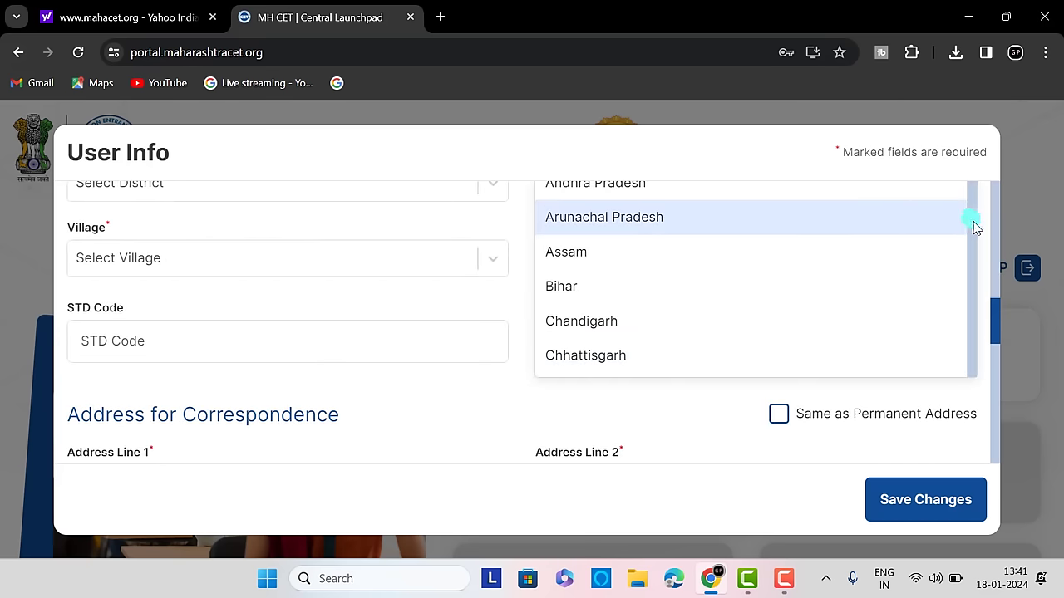
scroll(987, 304, "up", 1)
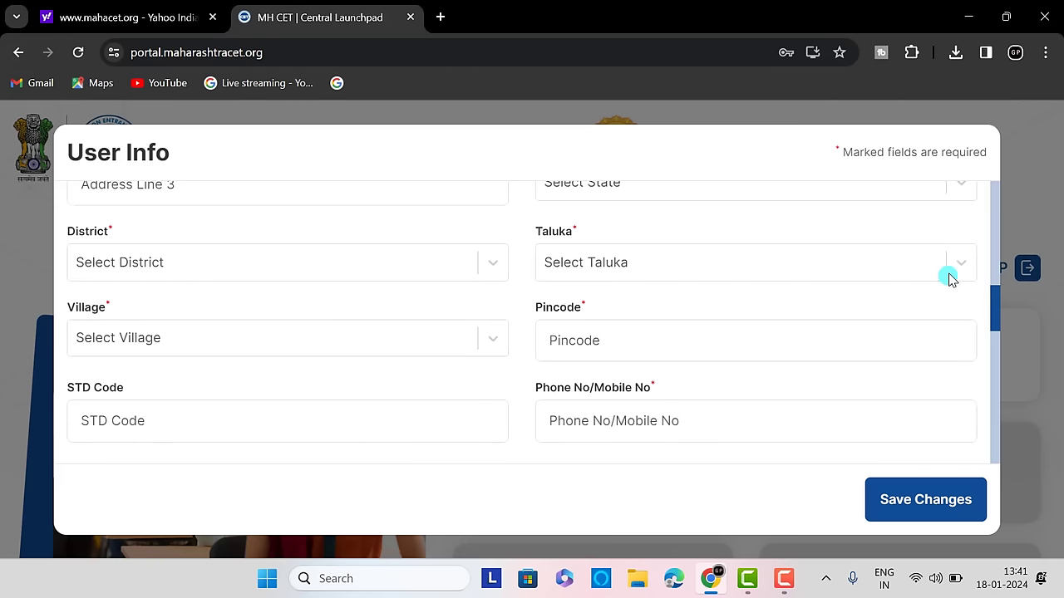
scroll(1000, 304, "up", 1)
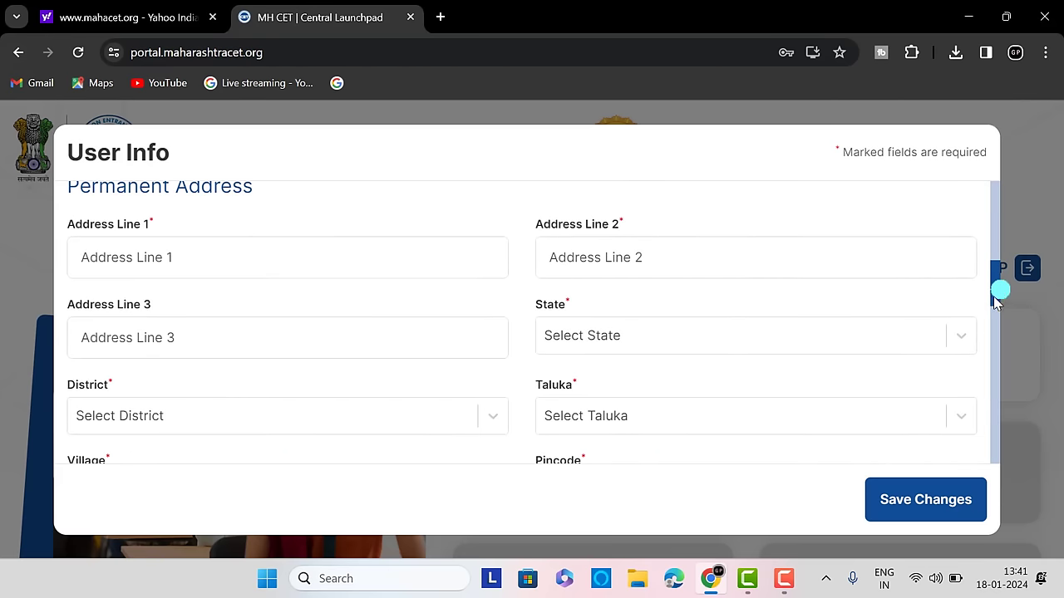
left_click(959, 332)
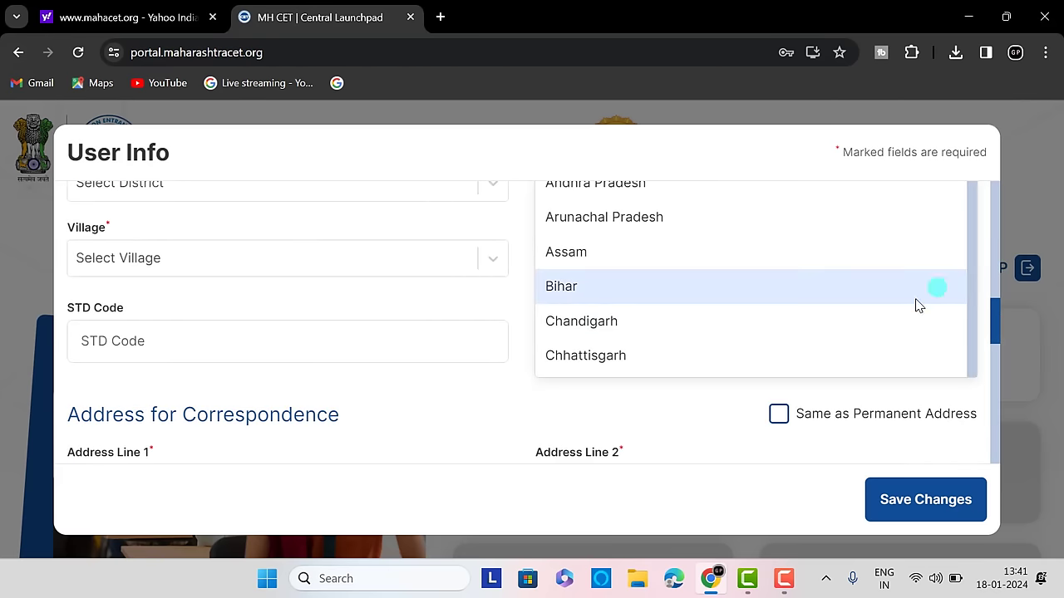
scroll(862, 330, "down", 2)
scroll(860, 330, "down", 3)
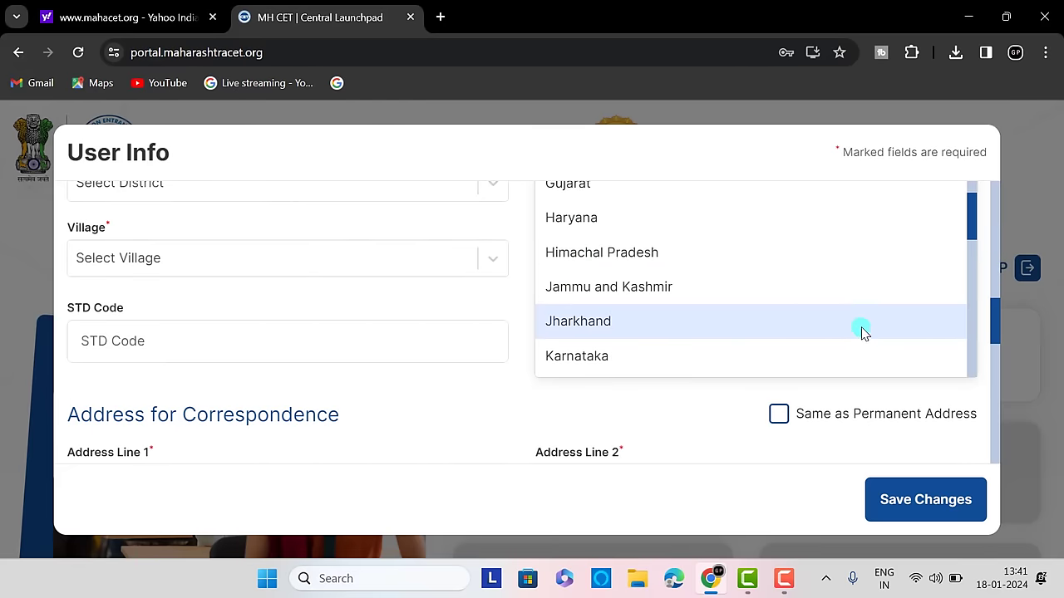
scroll(852, 329, "down", 3)
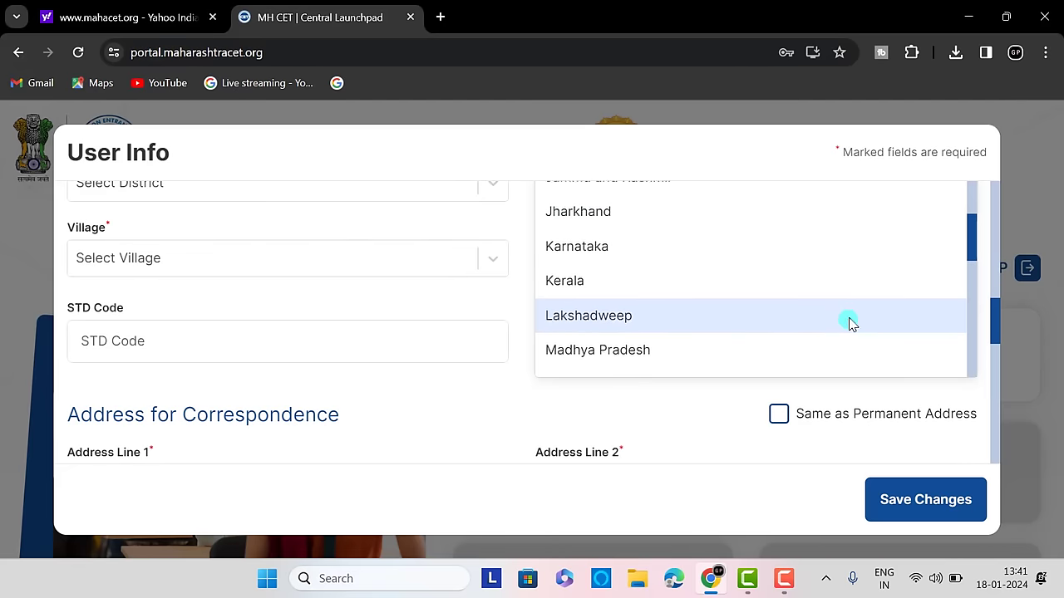
left_click(788, 311)
scroll(997, 323, "up", 3)
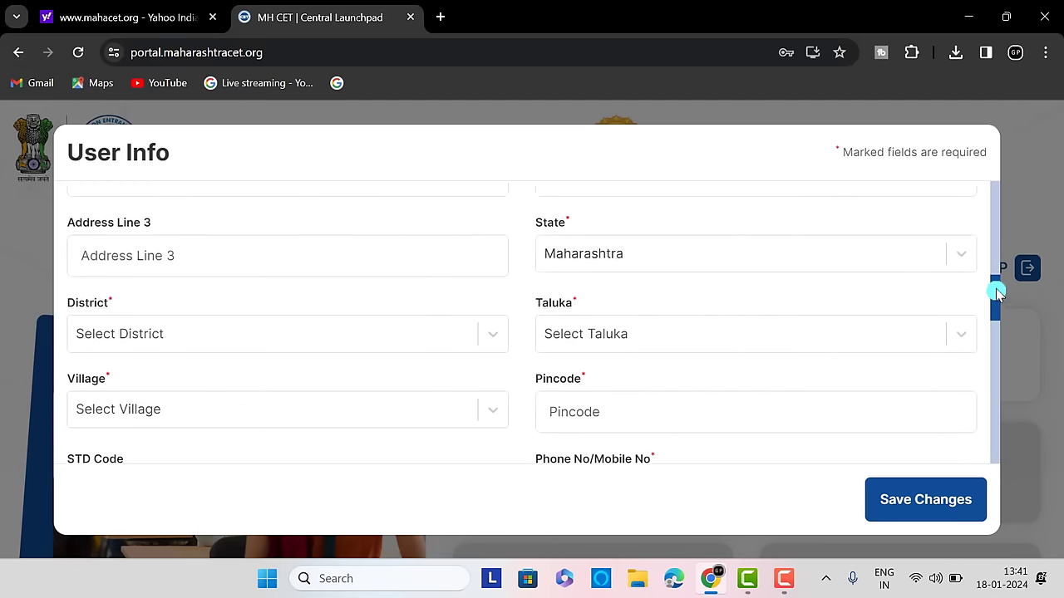
Fill in Address Line 1 of the Permanent Address from the first saved browser address.
left_click(678, 266)
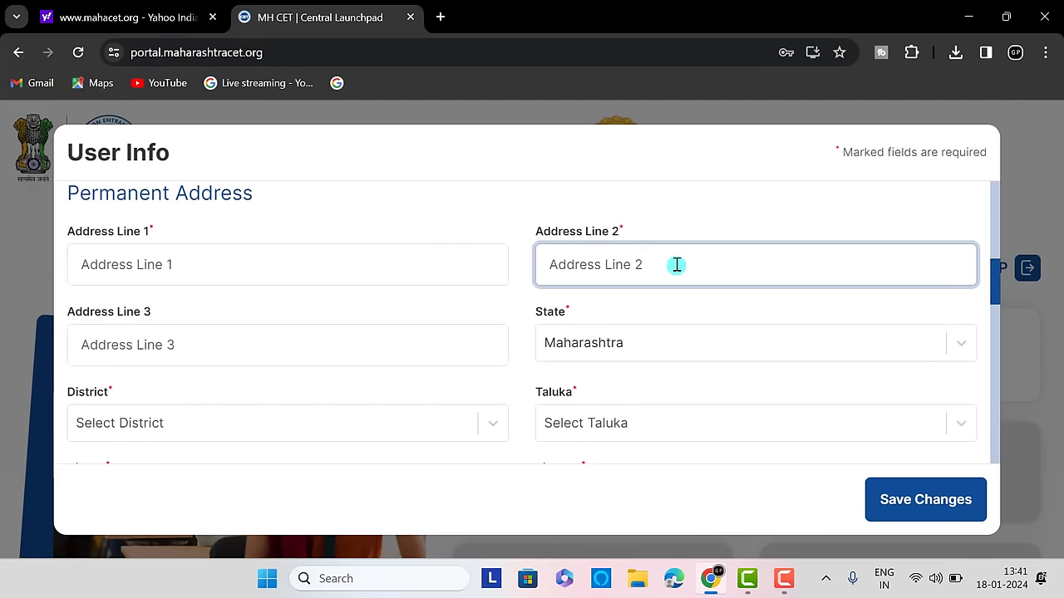
left_click(130, 266)
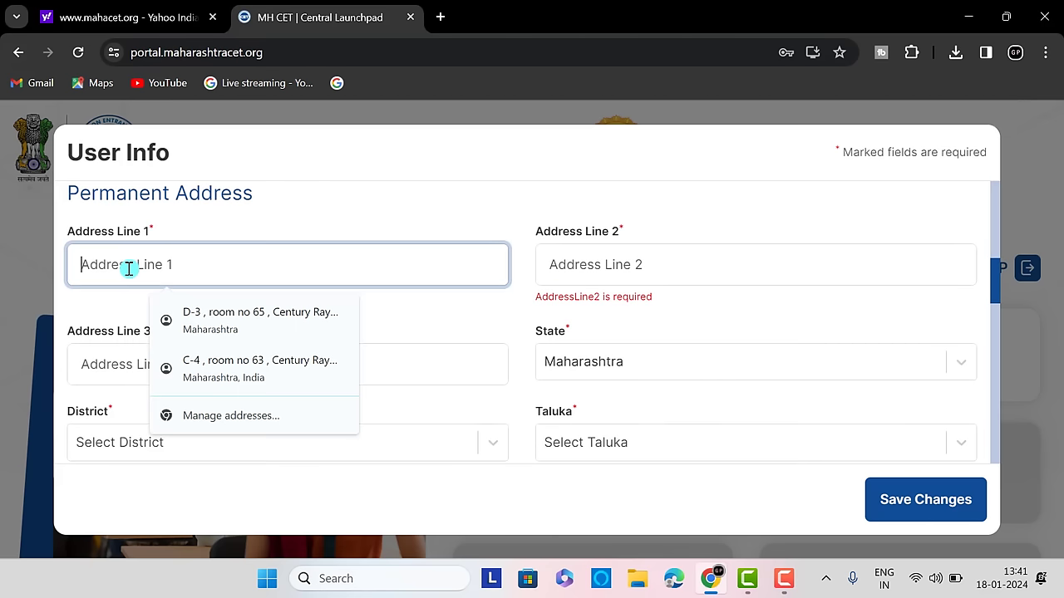
left_click(194, 314)
Move the part after the last comma of the permanent Address Line 1 into Address Line 2.
left_click_drag(346, 266, 449, 263)
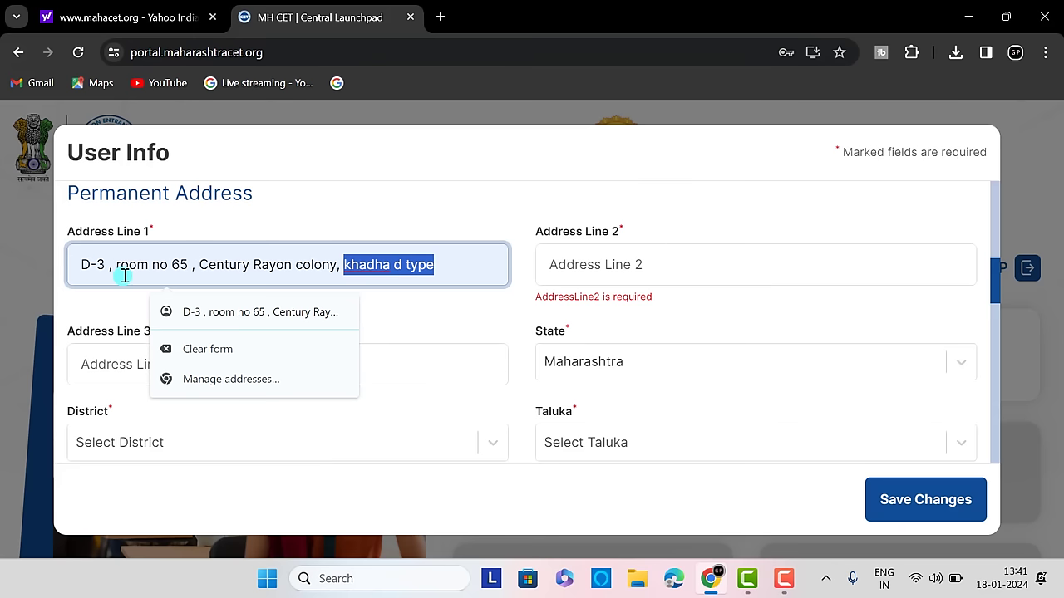
left_click(606, 263)
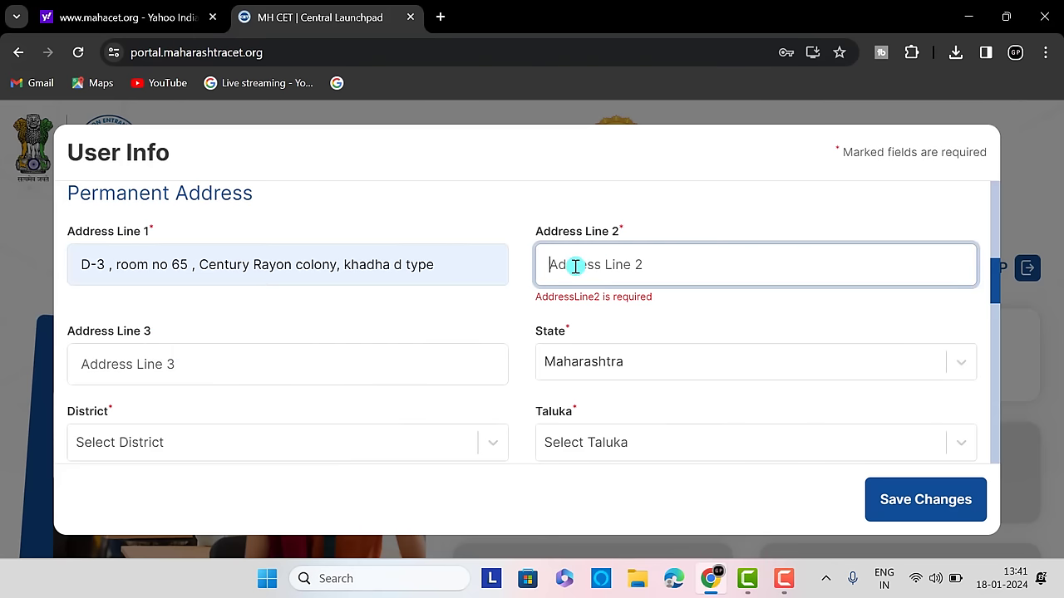
left_click_drag(441, 266, 348, 267)
key("ctrl+c")
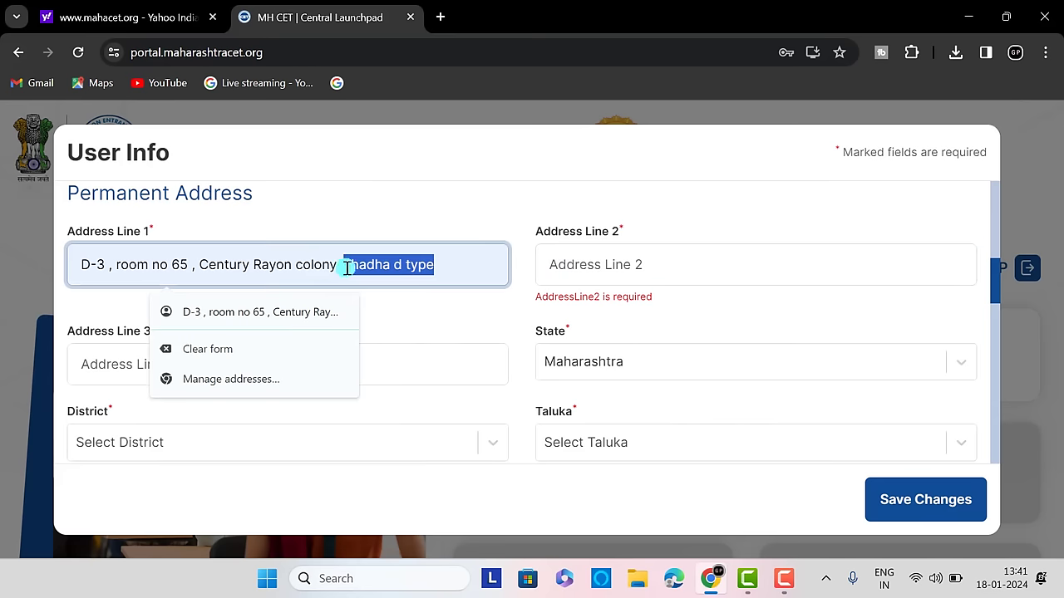
left_click(566, 266)
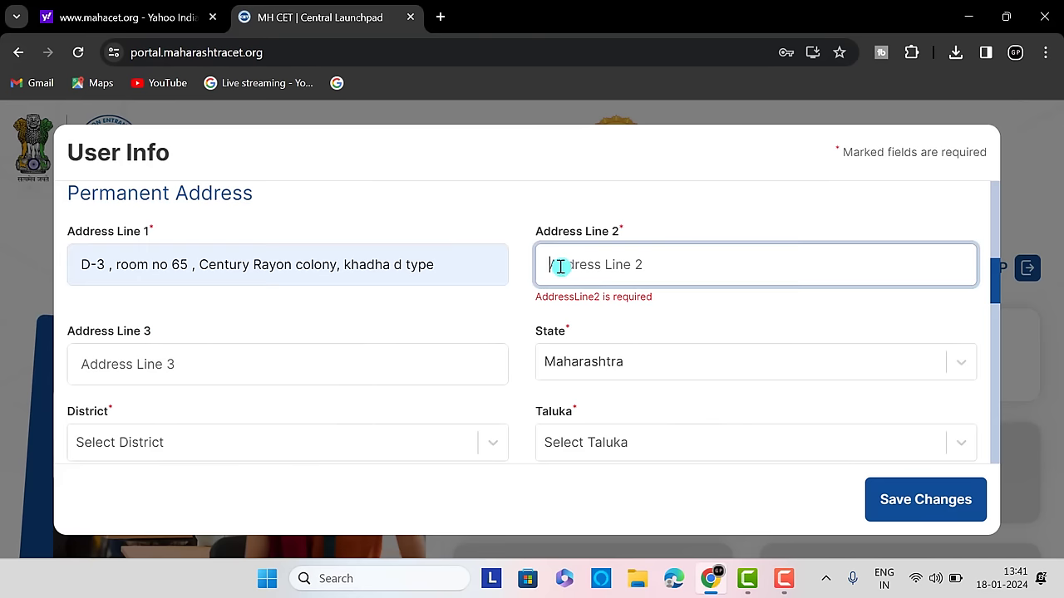
key("ctrl+v")
left_click_drag(431, 266, 347, 261)
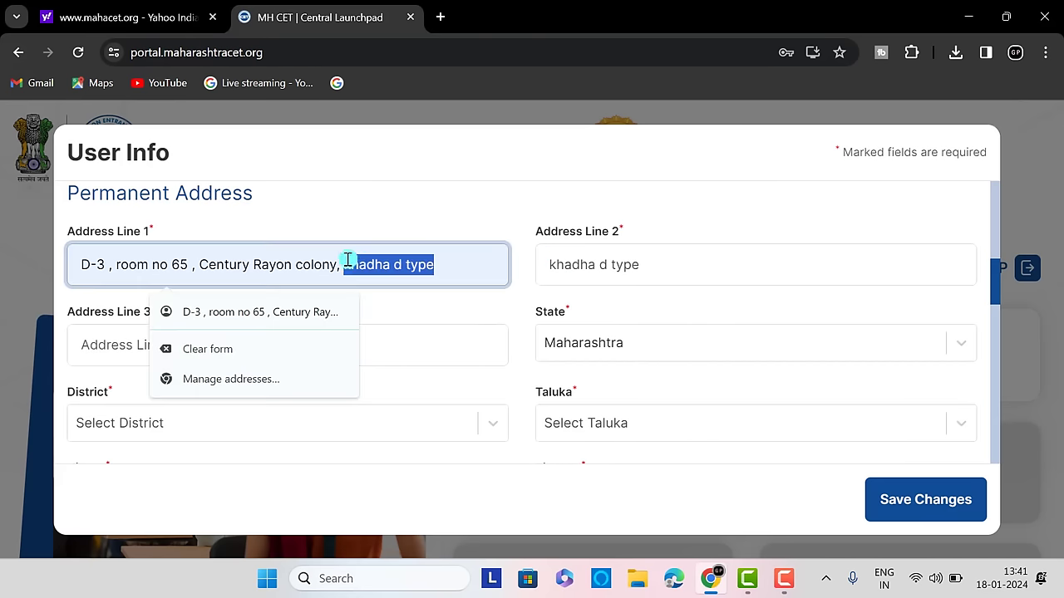
key("BackSpace")
left_click(431, 323)
left_click(362, 361)
Fill in the Permanent Address pincode and mobile number from the first saved browser address.
scroll(382, 334, "down", 1)
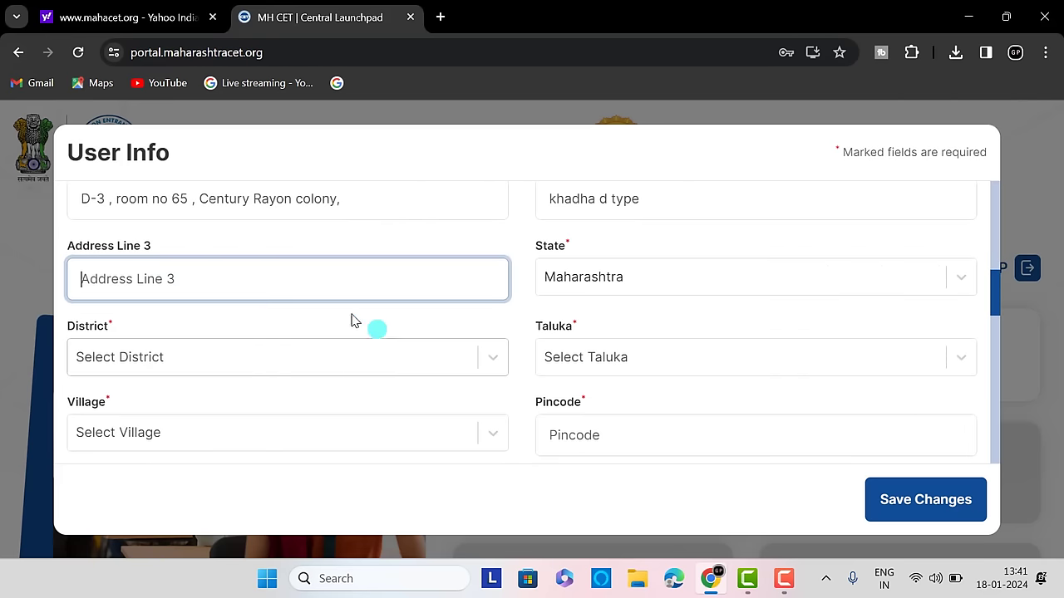
left_click(640, 285)
left_click(605, 345)
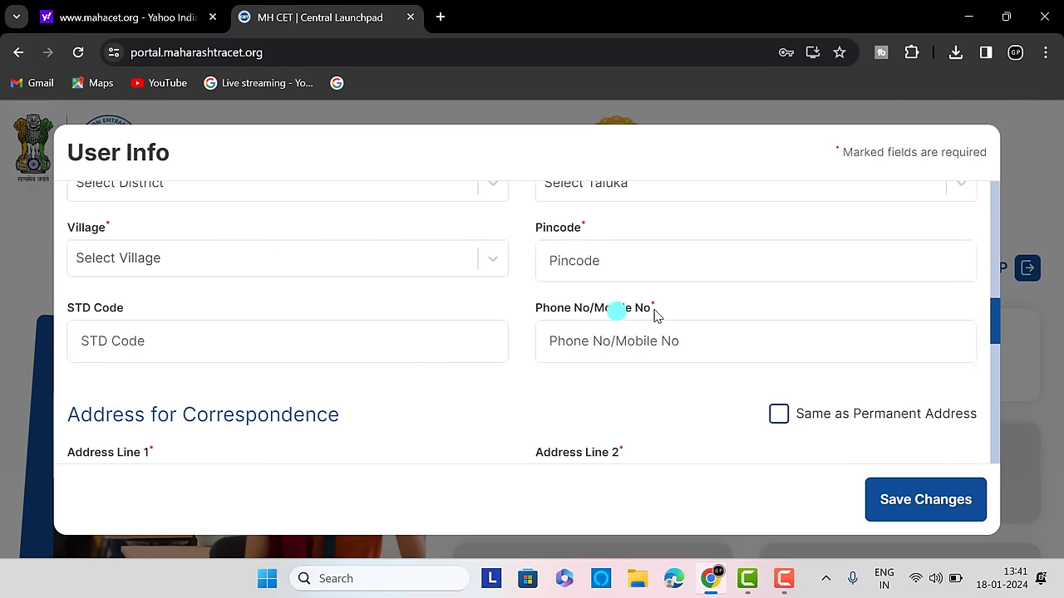
left_click(791, 269)
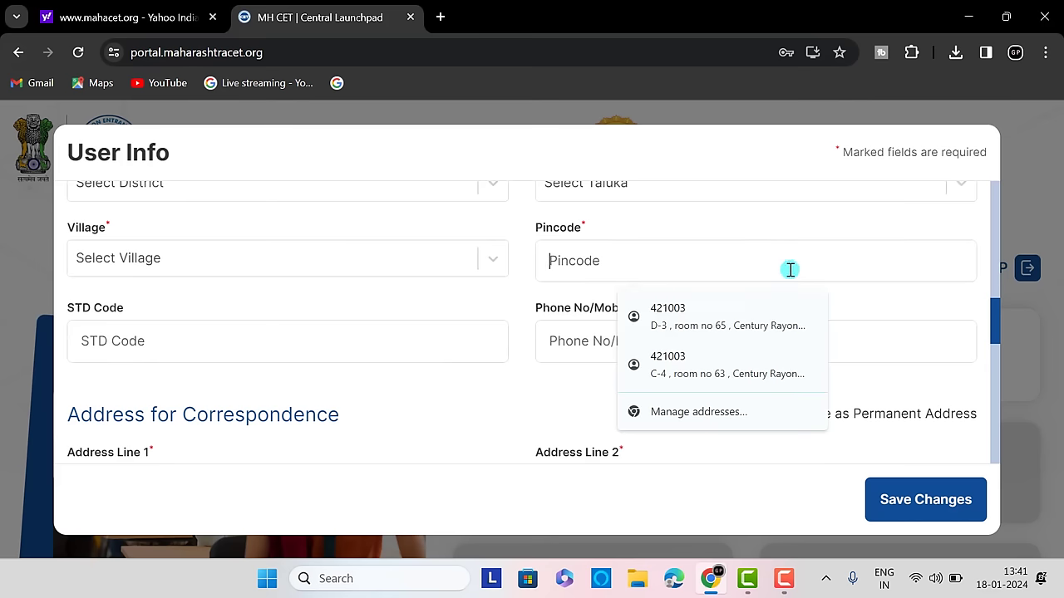
left_click(744, 317)
left_click(437, 307)
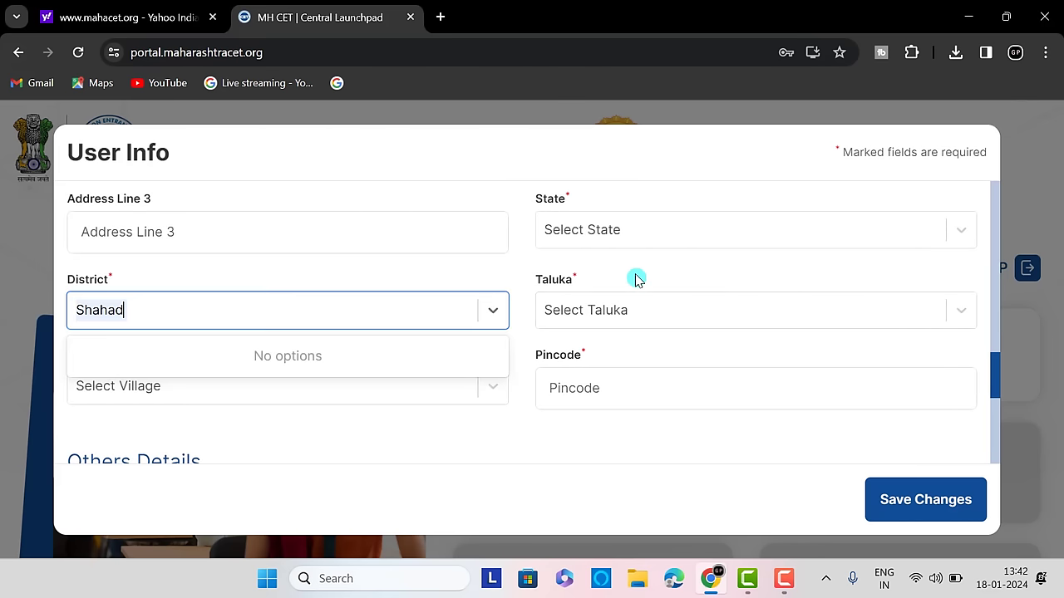
left_click(1002, 363)
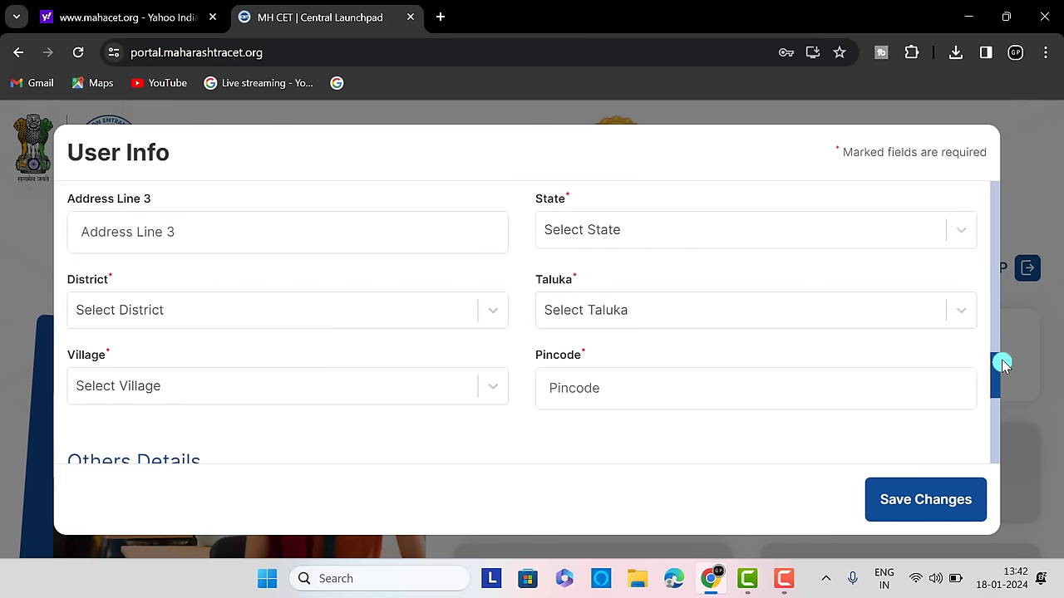
scroll(997, 361, "up", 1)
left_click_drag(998, 363, 997, 356)
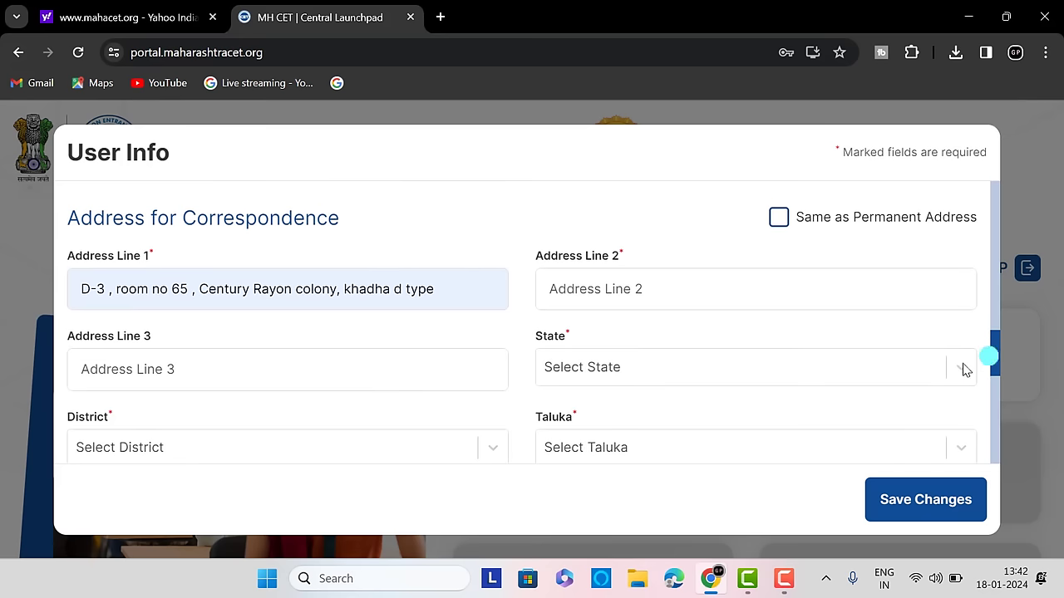
left_click(903, 372)
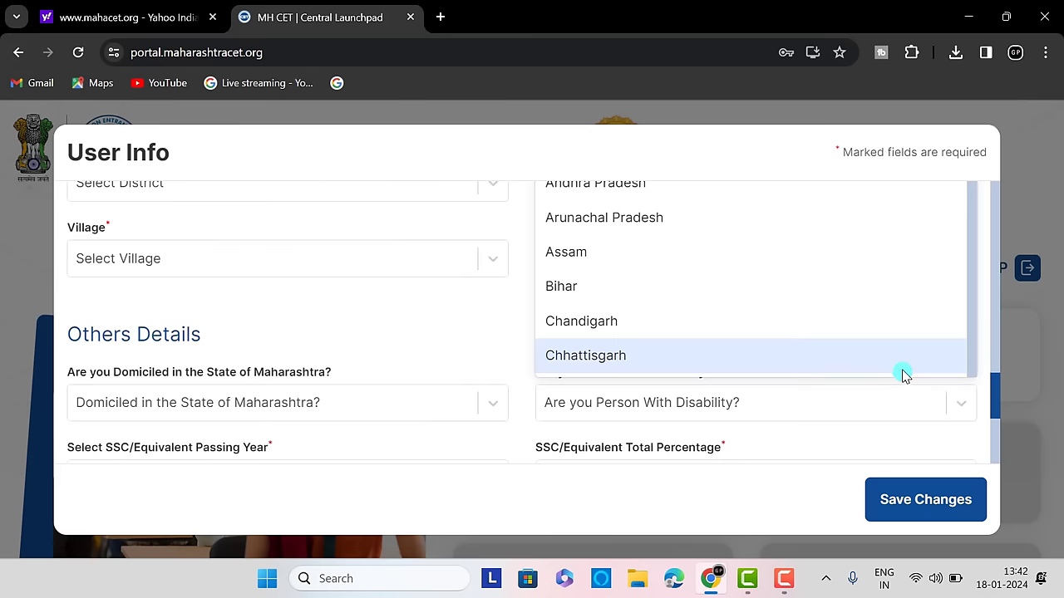
left_click(349, 331)
scroll(998, 393, "up", 1)
left_click_drag(997, 392, 776, 368)
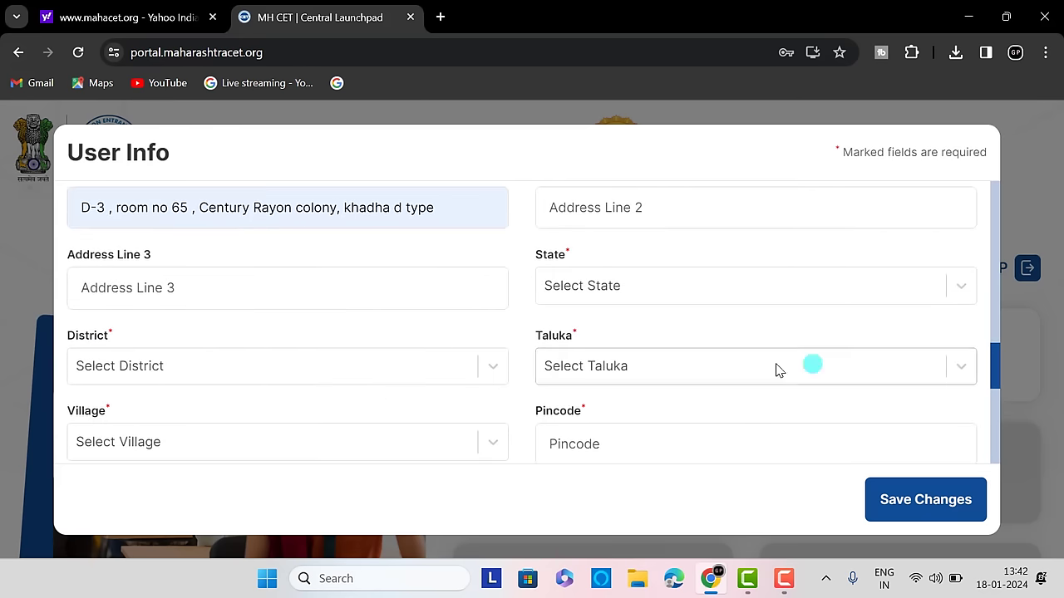
left_click(490, 367)
left_click(372, 313)
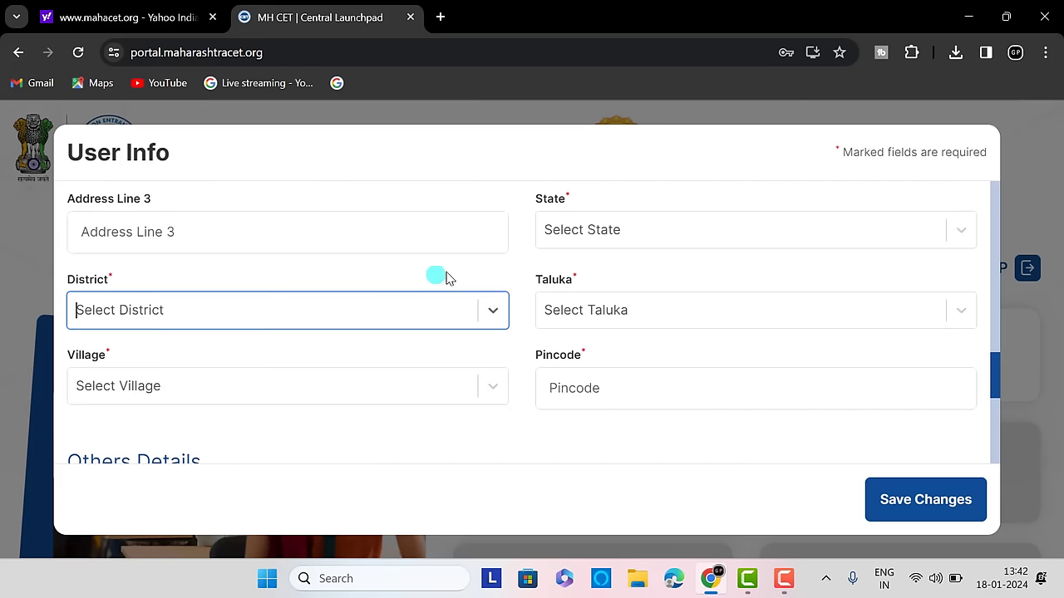
Mark the Address for Correspondence as the same as the permanent address.
left_click_drag(997, 380, 998, 336)
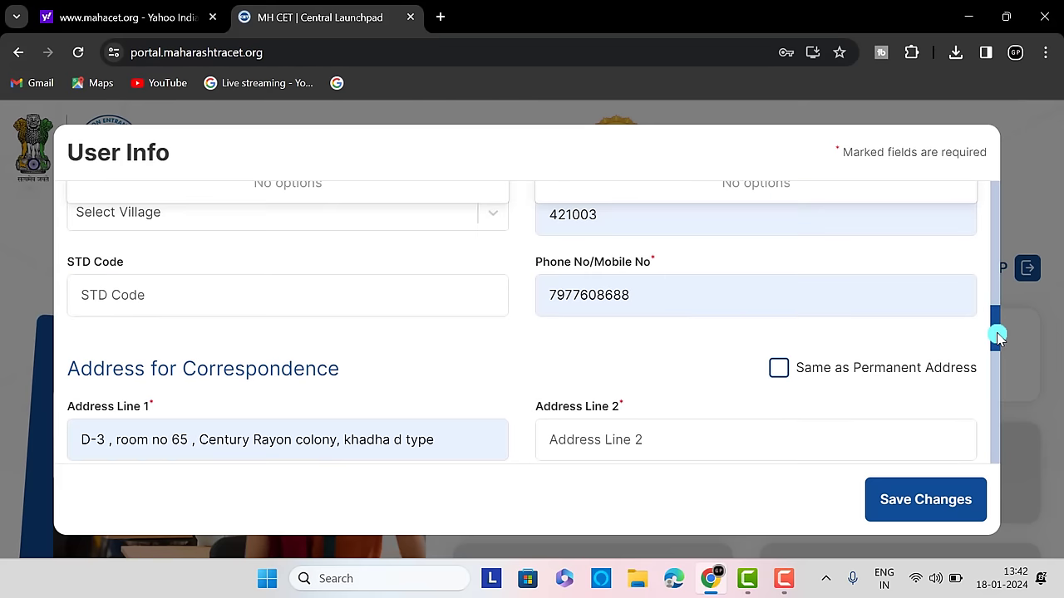
left_click(779, 367)
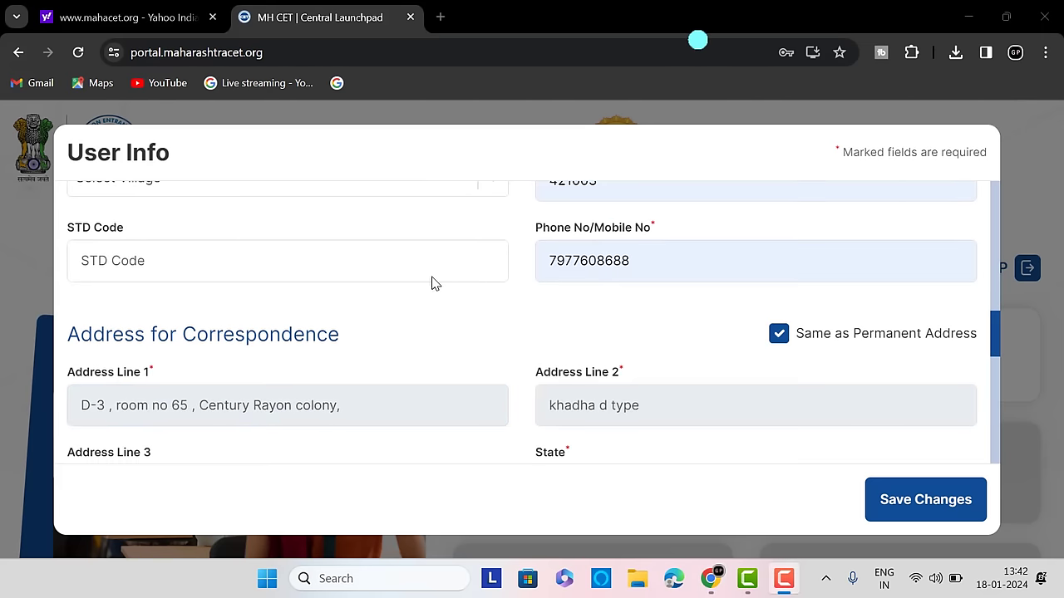
Set the Permanent Address district to Thane.
scroll(472, 270, "up", 2)
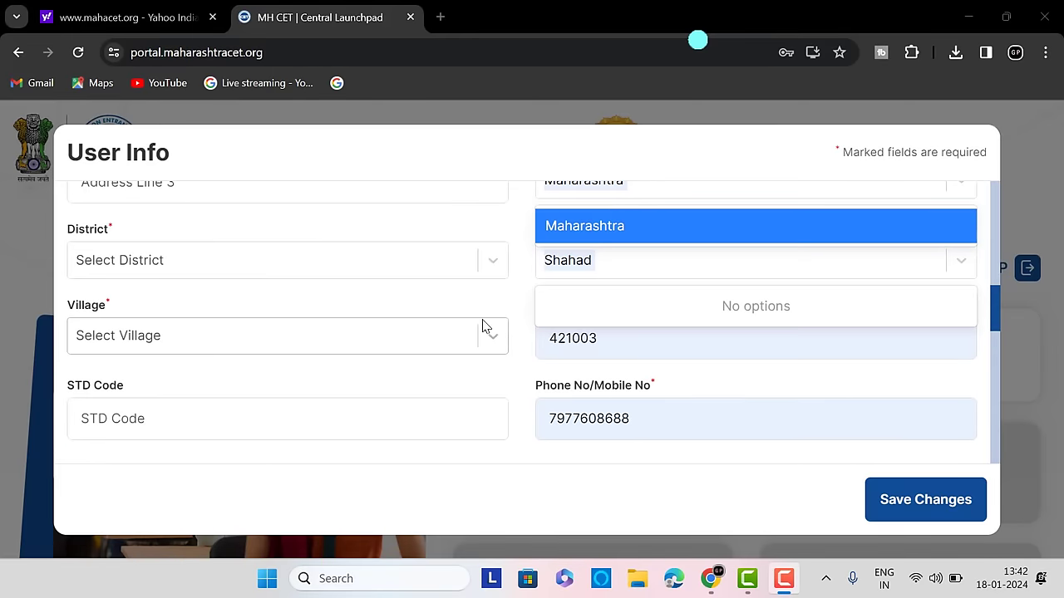
left_click(489, 268)
left_click_drag(509, 260, 506, 352)
left_click(428, 299)
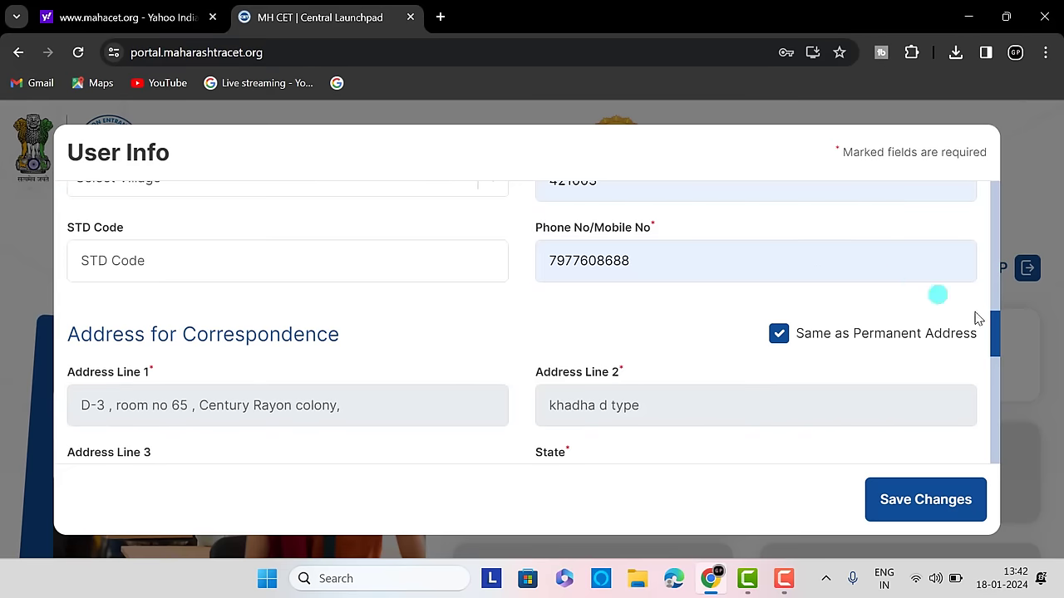
Reselect Maharashtra as the Permanent Address state and set its district to Thane.
scroll(995, 307, "up", 2)
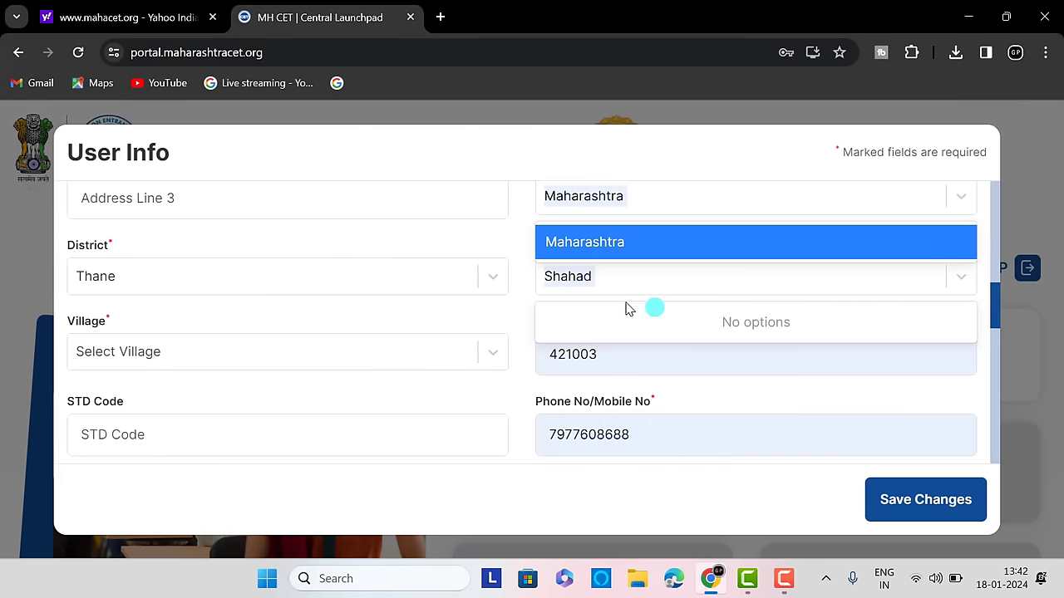
left_click(653, 254)
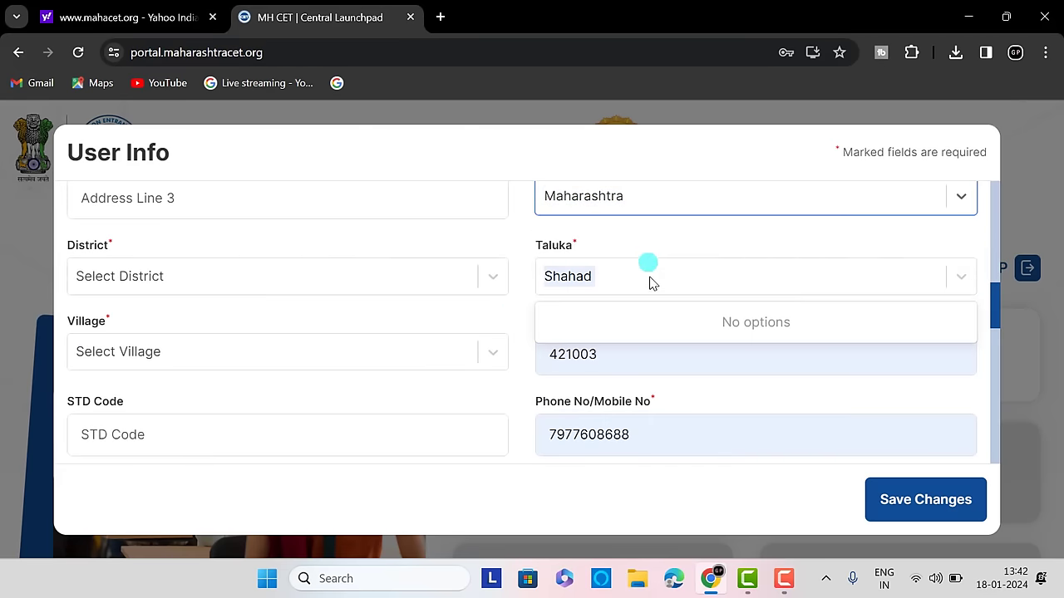
left_click(487, 276)
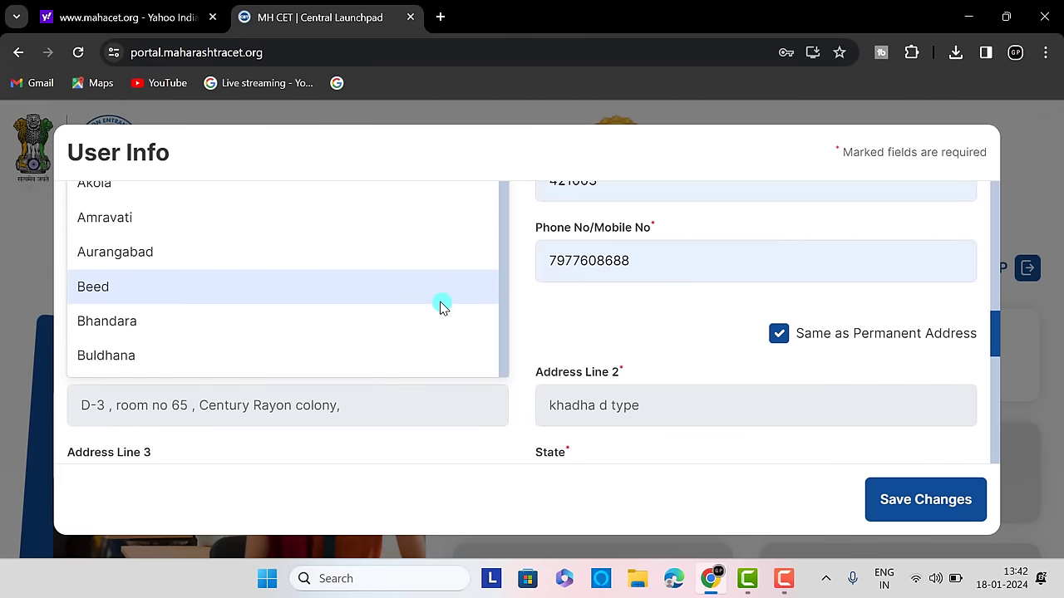
scroll(441, 308, "down", 6)
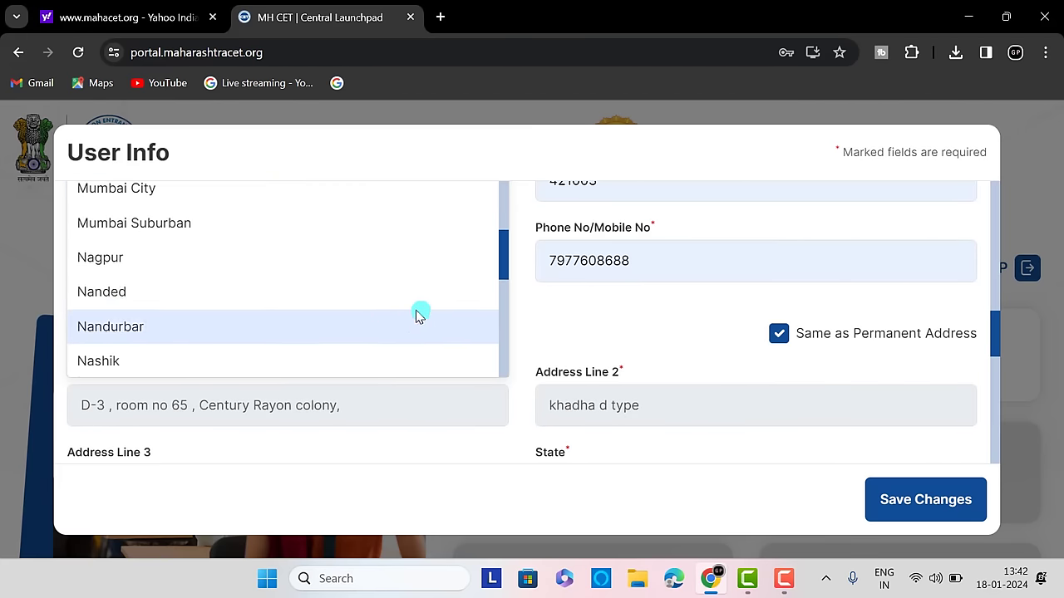
scroll(421, 314, "down", 4)
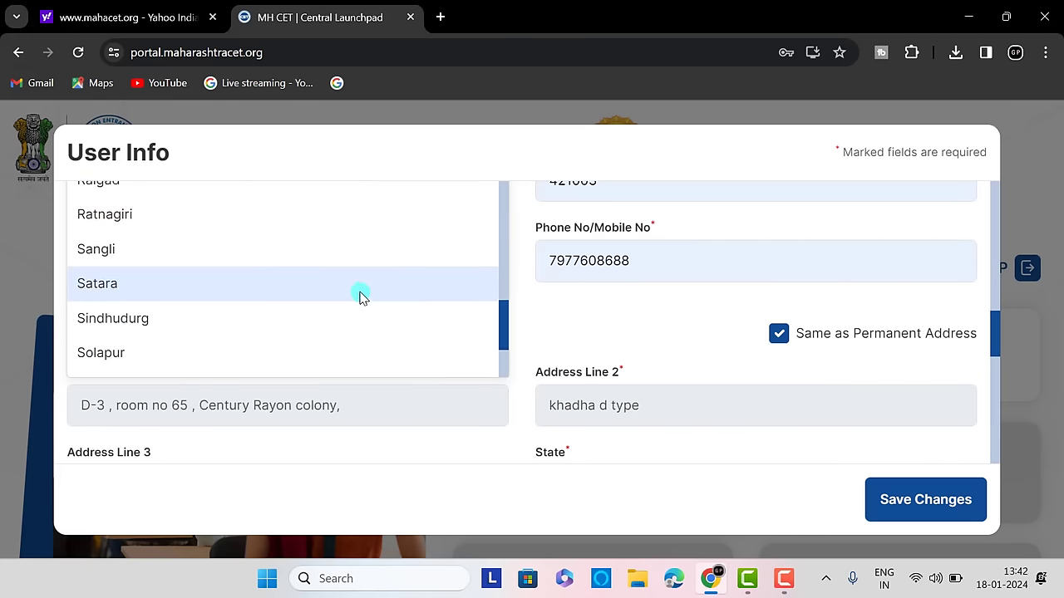
scroll(360, 297, "down", 2)
left_click(349, 262)
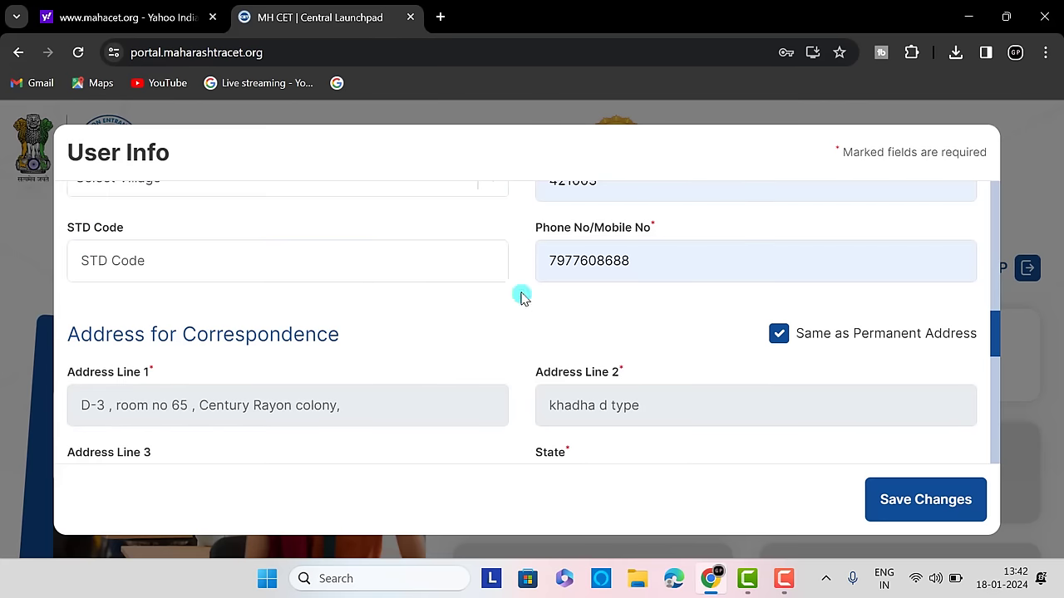
Set the Permanent Address taluka to Ulhasnagar.
left_click_drag(995, 332, 967, 297)
left_click(606, 370)
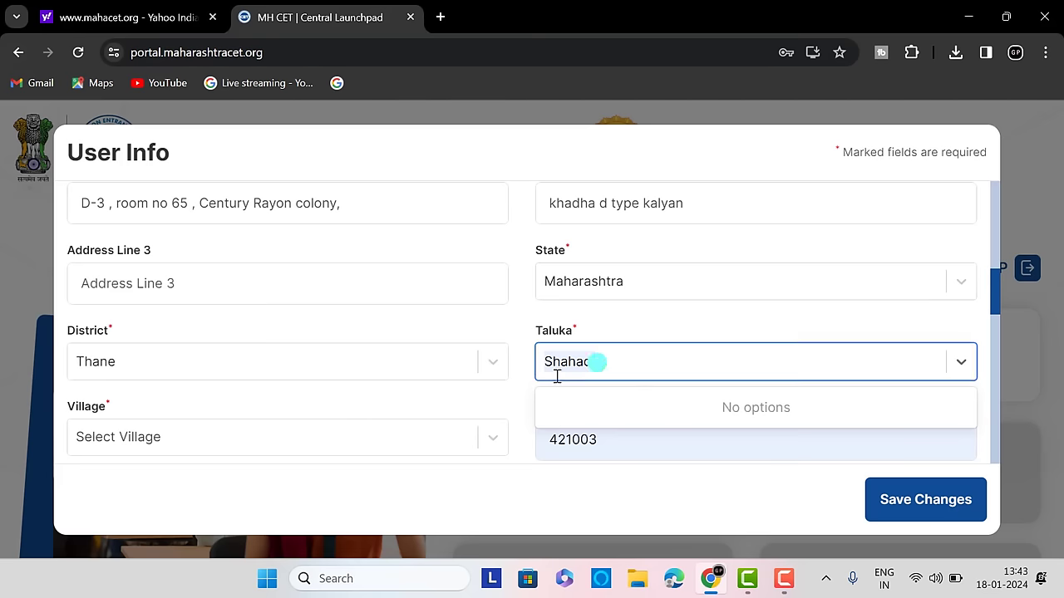
left_click(490, 416)
left_click(610, 363)
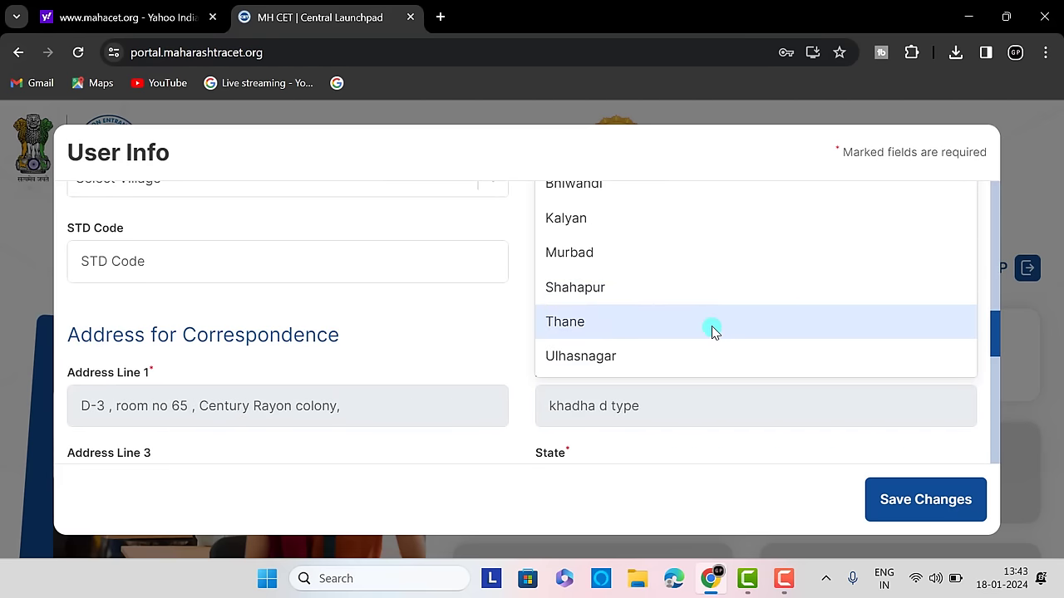
left_click(995, 333)
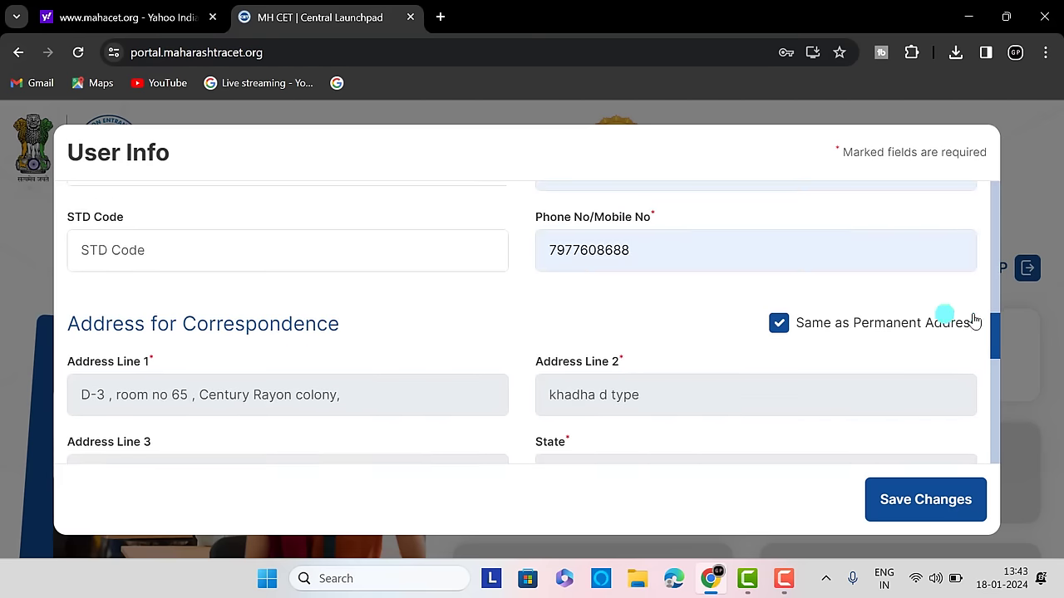
left_click_drag(998, 349, 998, 240)
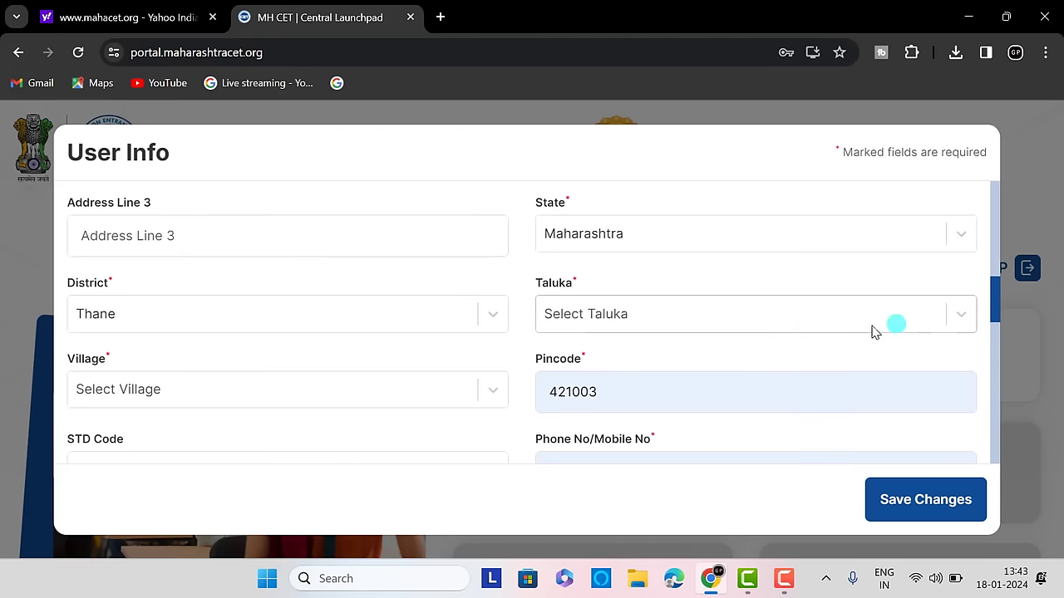
left_click(942, 315)
left_click(807, 355)
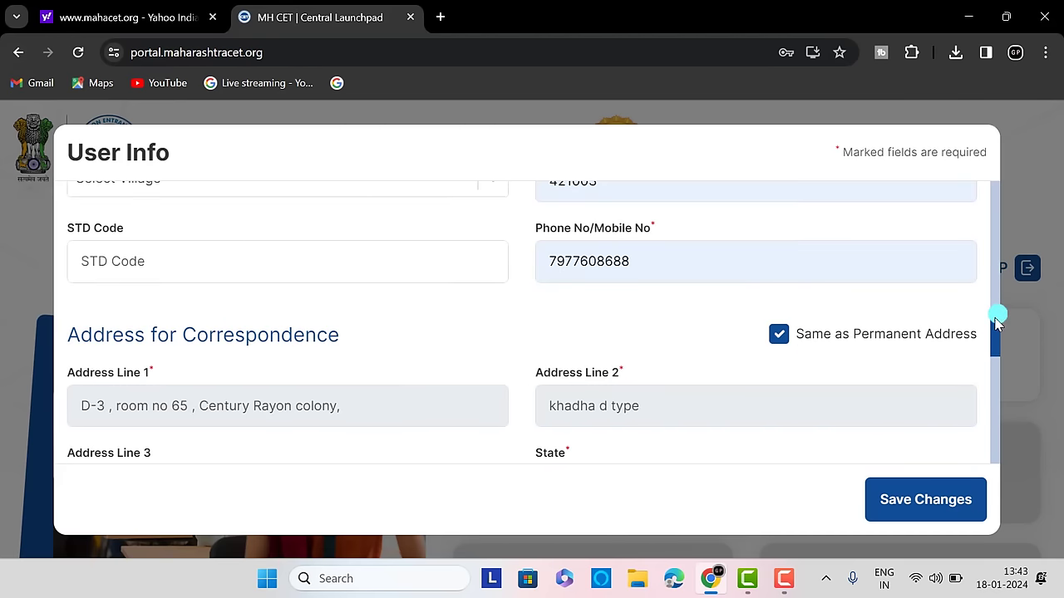
Set the Permanent Address village to Ulhasnagar, choosing the entry without the M Corp. suffix.
scroll(1000, 320, "up", 1)
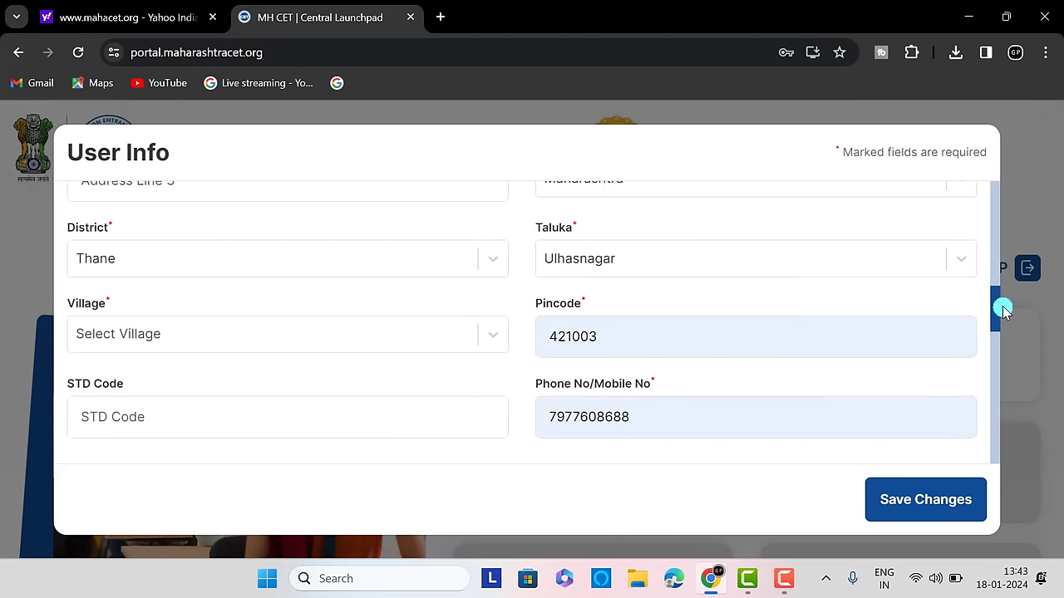
left_click(491, 347)
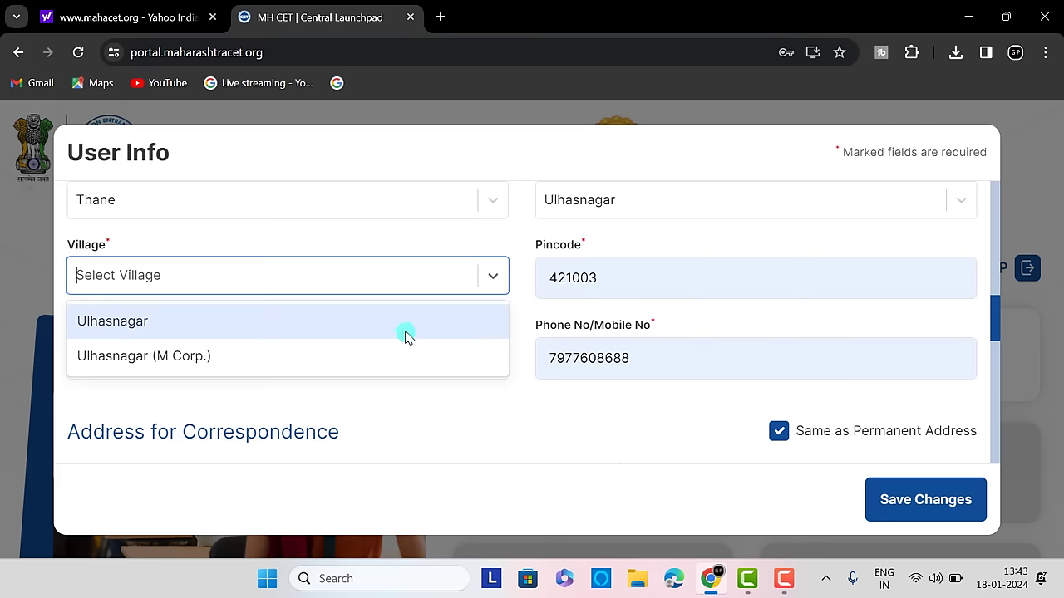
left_click(376, 329)
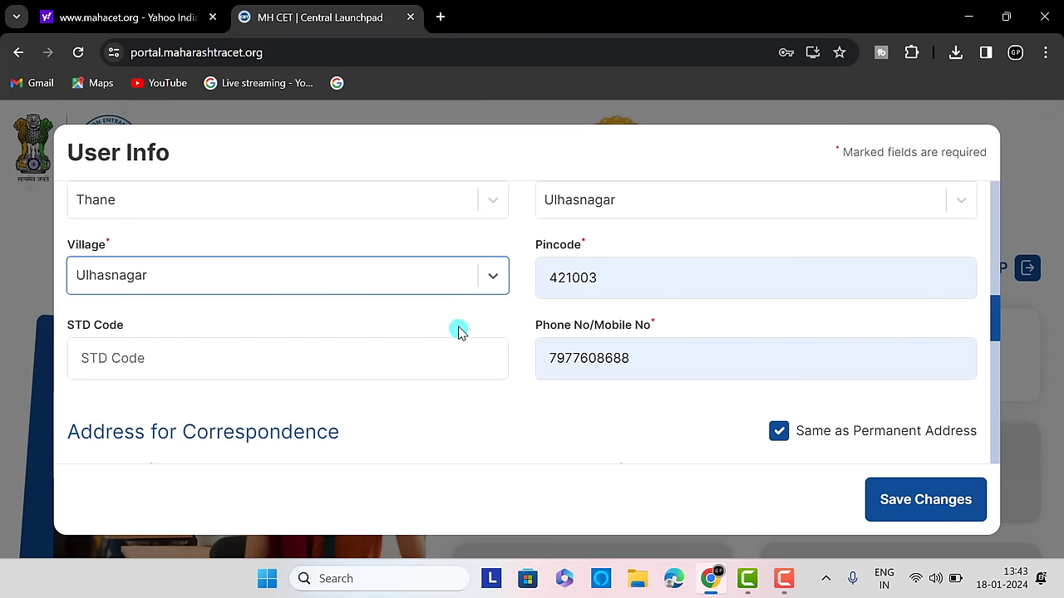
In Others Details, answer Yes to being domiciled in Maharashtra and No for Minority Details.
left_click_drag(997, 327, 999, 418)
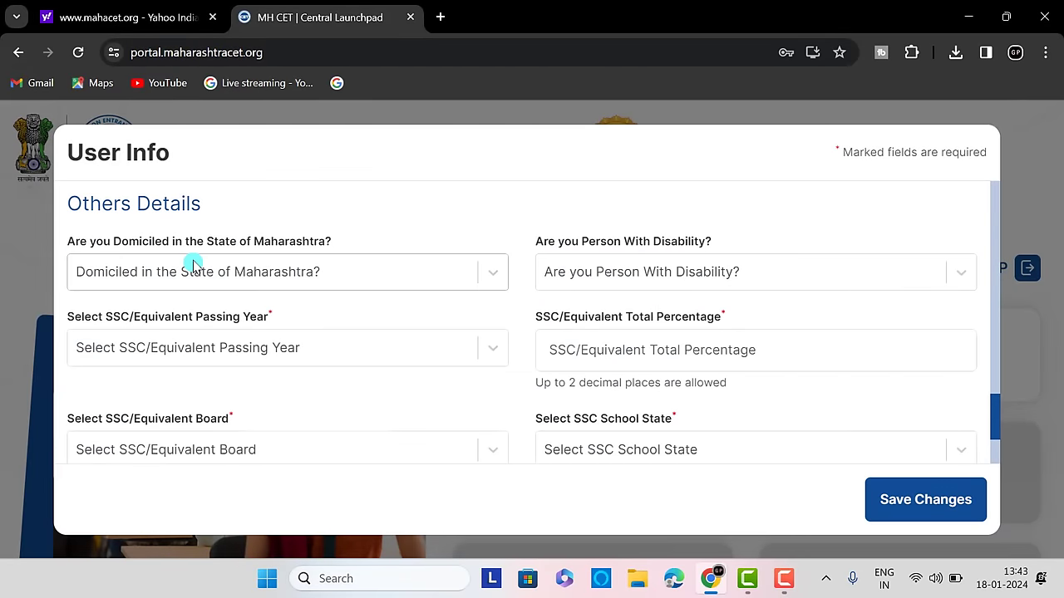
left_click(351, 278)
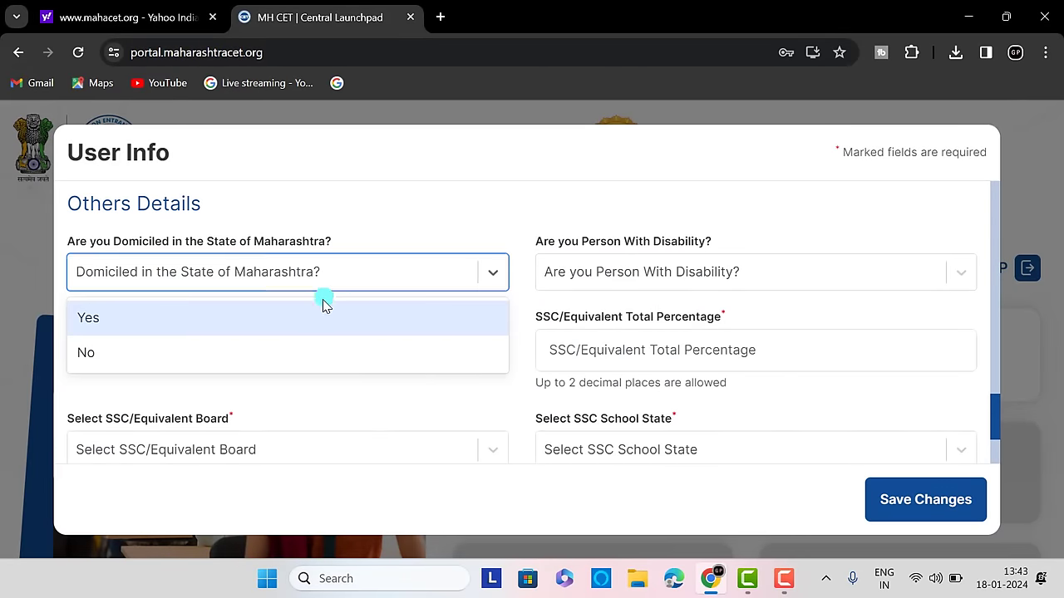
left_click(308, 324)
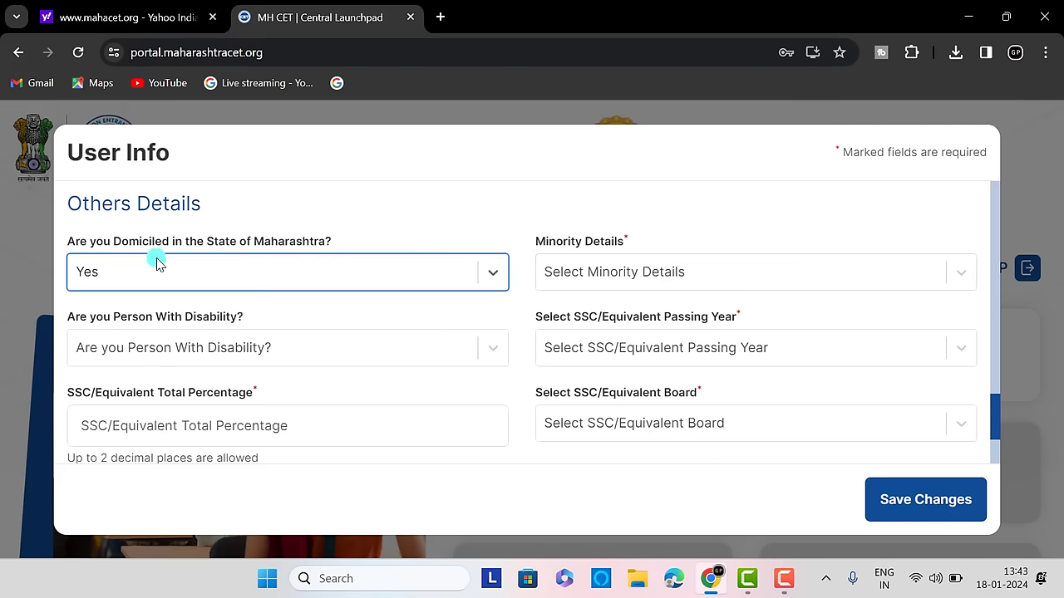
left_click(702, 278)
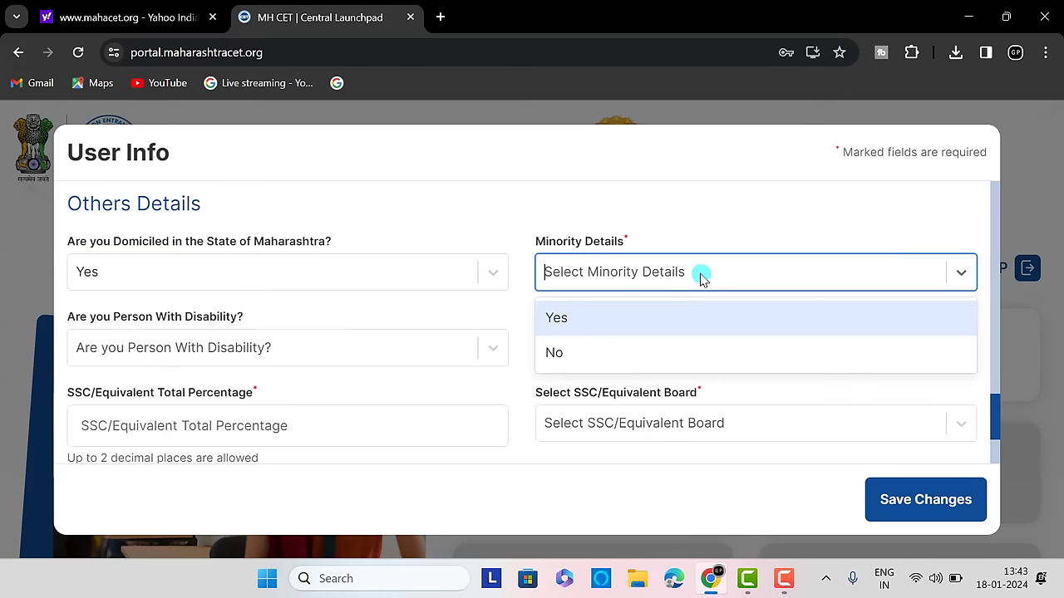
left_click(656, 352)
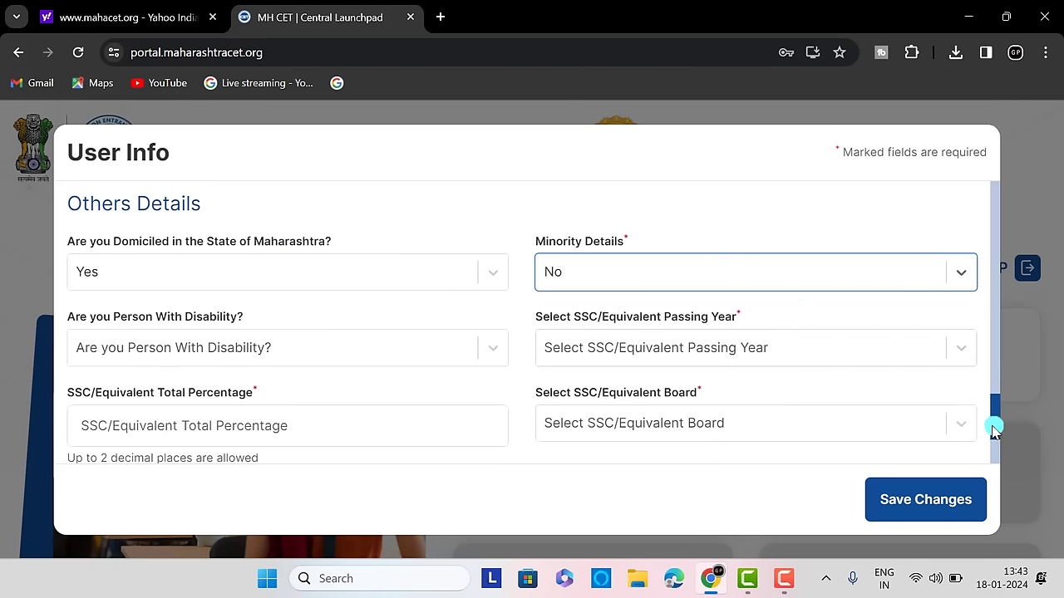
Answer No to the Person With Disability question in Others Details.
scroll(995, 428, "down", 1)
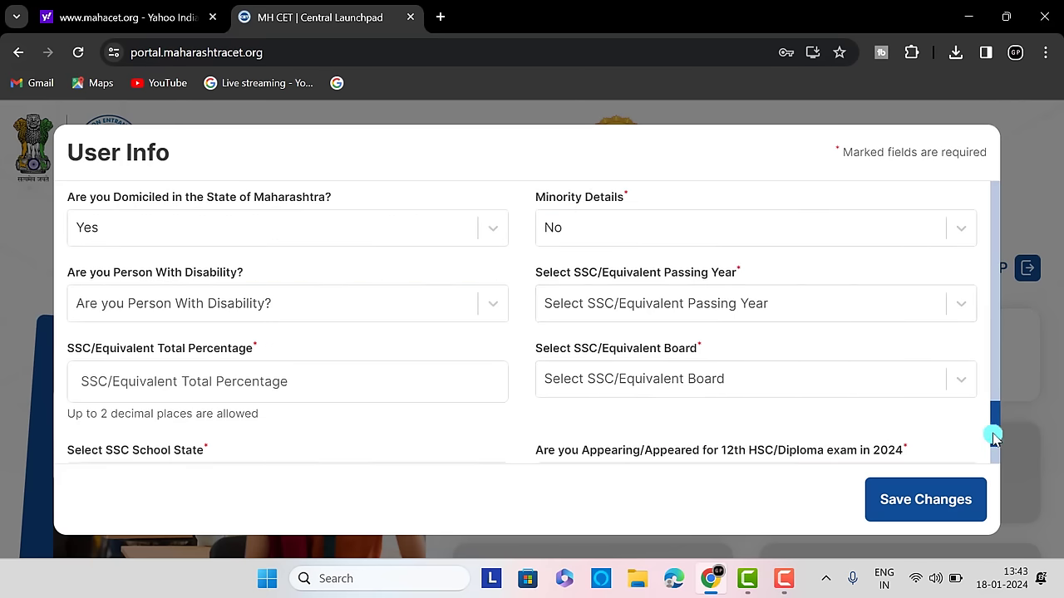
left_click(288, 310)
left_click(267, 353)
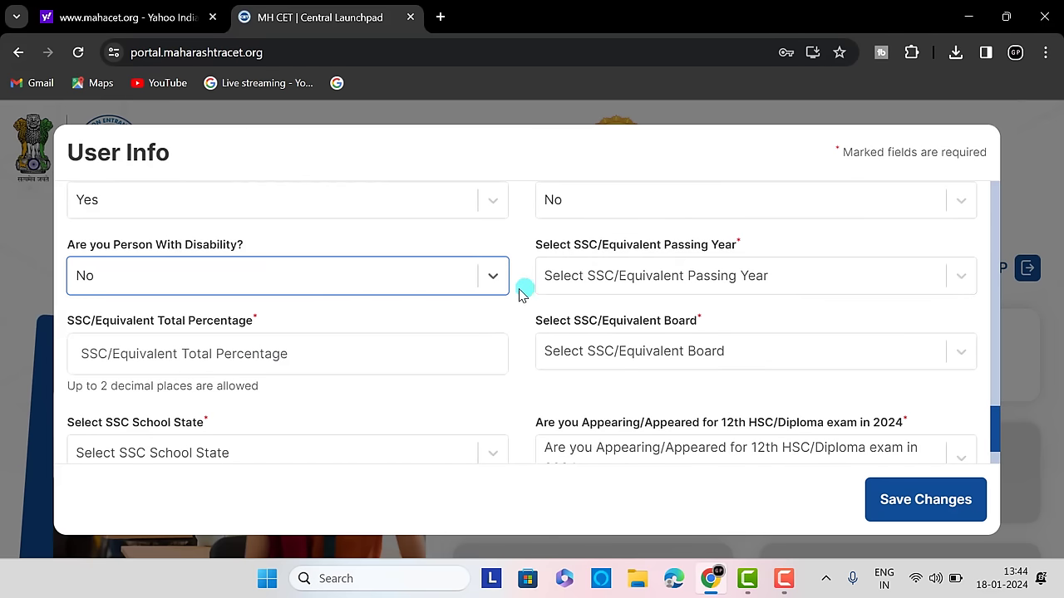
Set the SSC/Equivalent passing year to 2012.
left_click(641, 282)
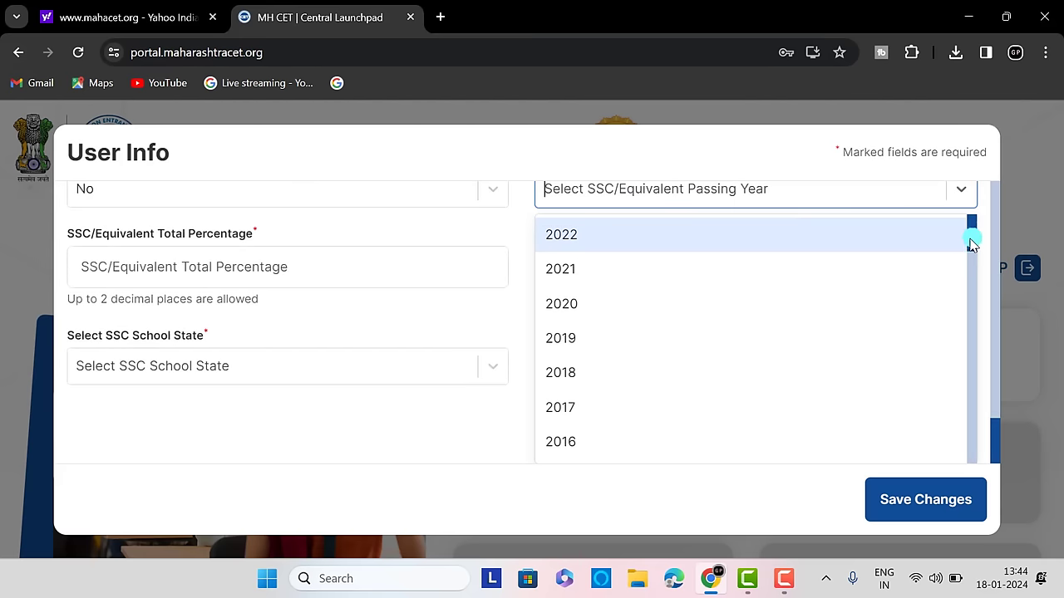
scroll(974, 253, "down", 1)
mouse_move(974, 254)
left_mouse_down()
mouse_move(979, 295)
mouse_move(974, 270)
left_mouse_up()
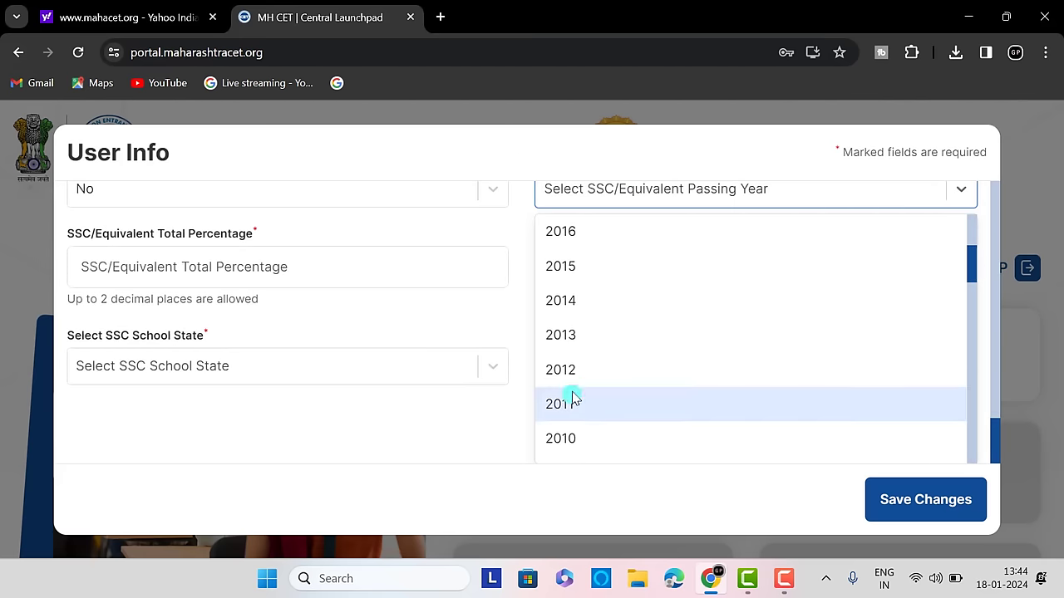
left_click(603, 380)
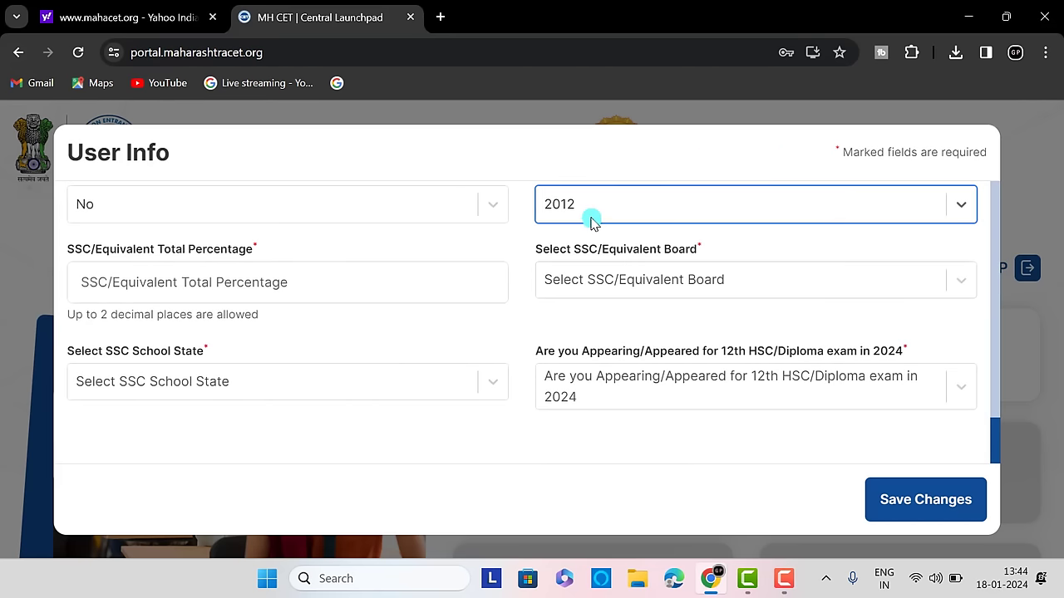
Change the SSC/Equivalent passing year to 2014.
left_click(773, 210)
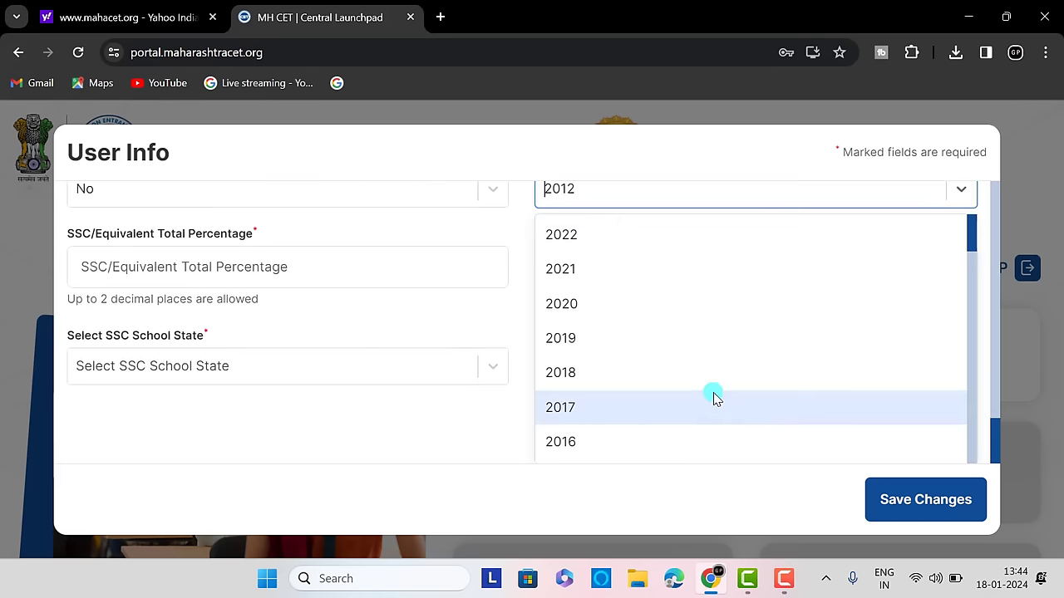
left_click_drag(974, 246, 969, 270)
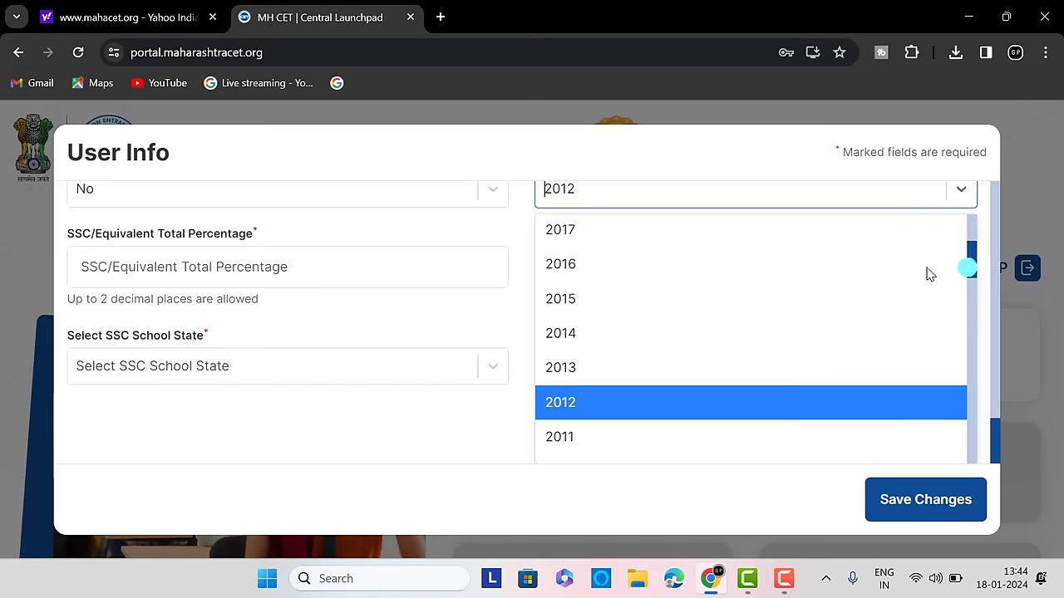
left_click(584, 336)
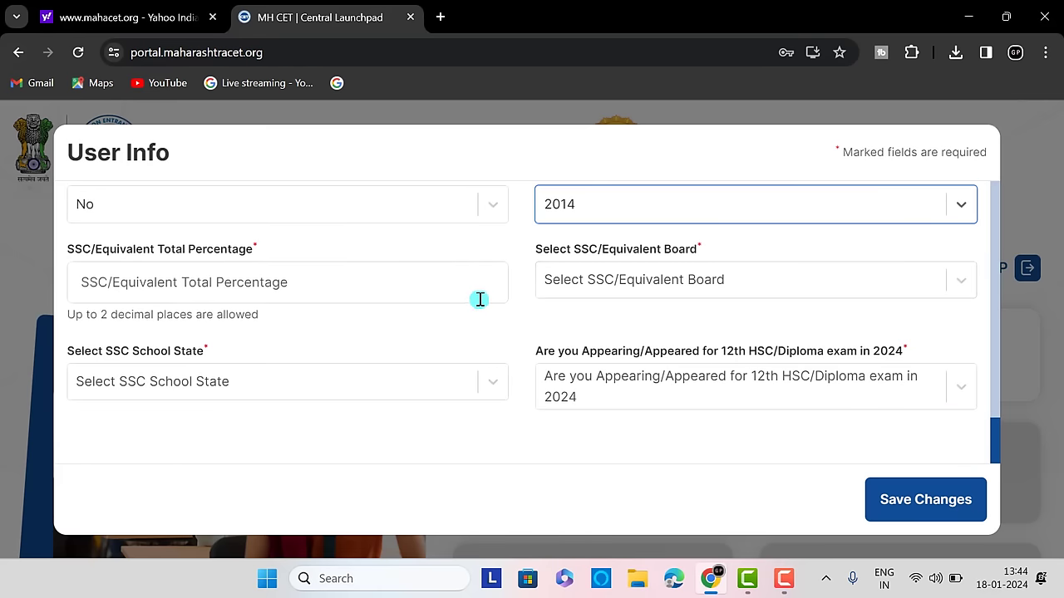
Enter 99.00 as the SSC/Equivalent total percentage and choose Maharashtra State Board of Secondary and Higher Secondary Education, Pune as the board.
left_click(314, 291)
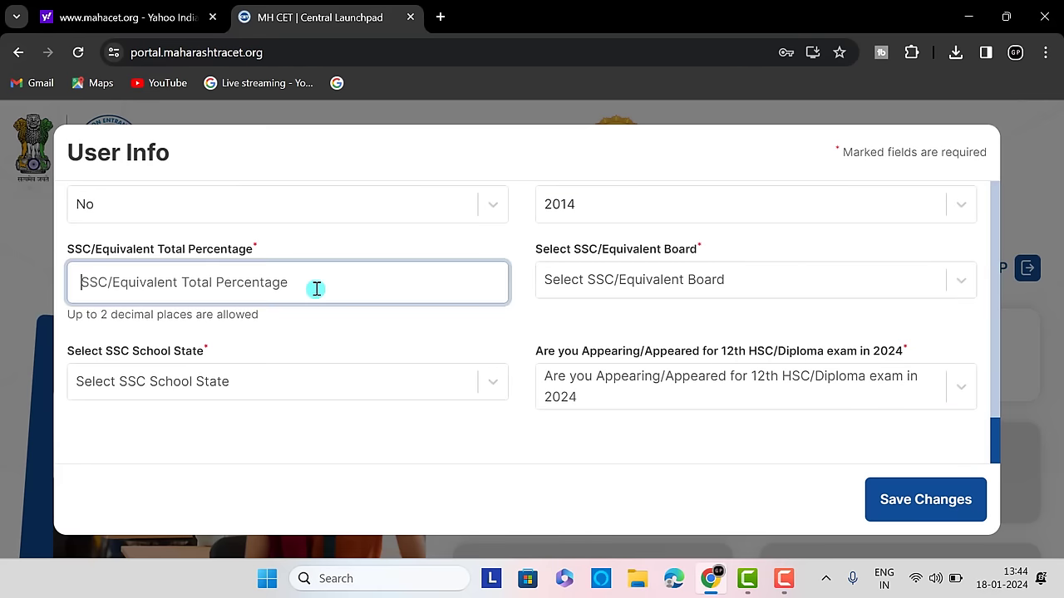
type("99")
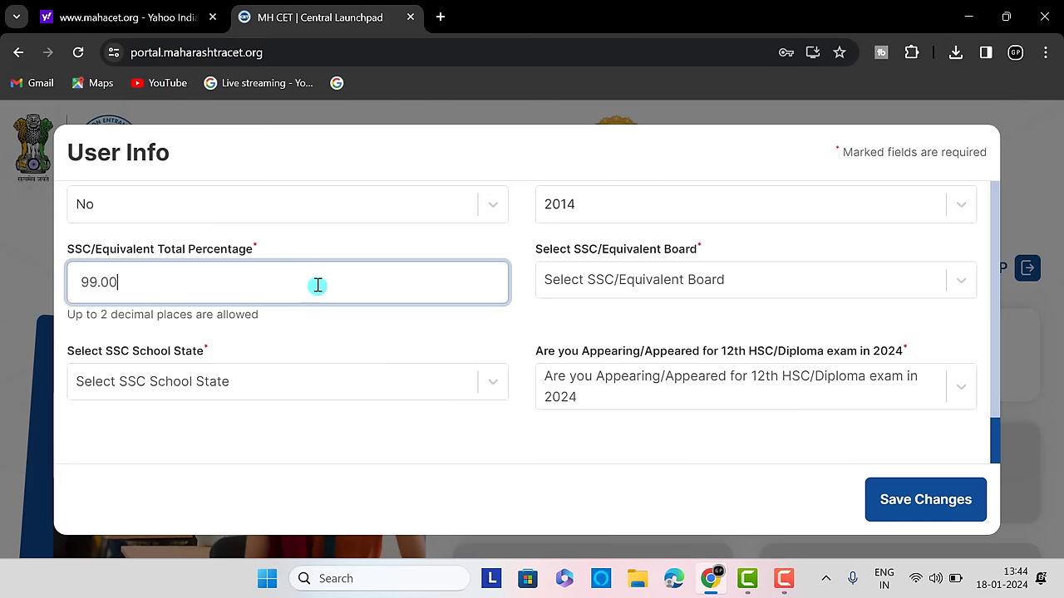
left_click(689, 266)
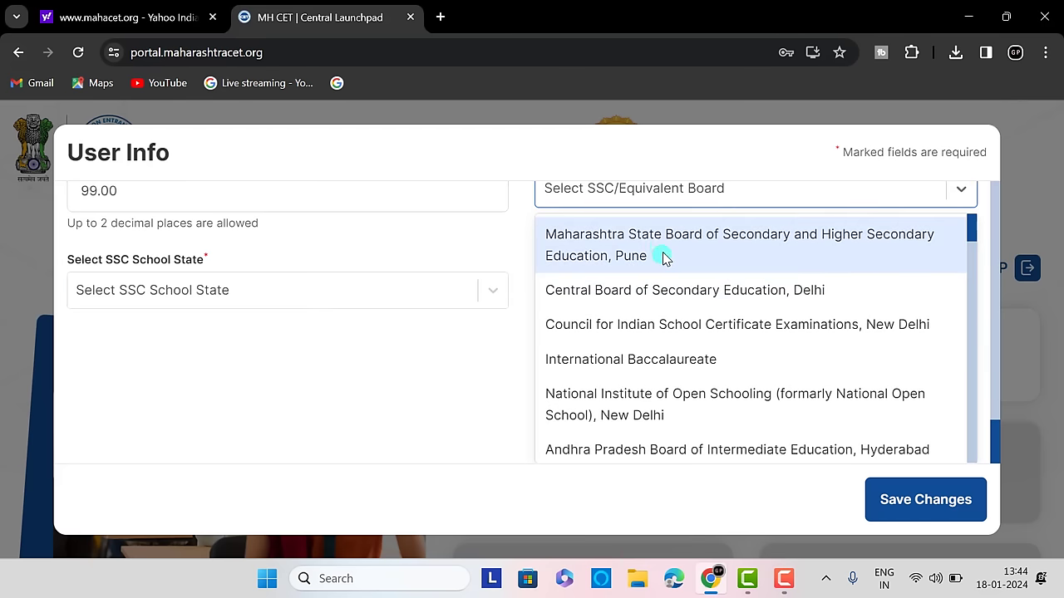
left_click(657, 252)
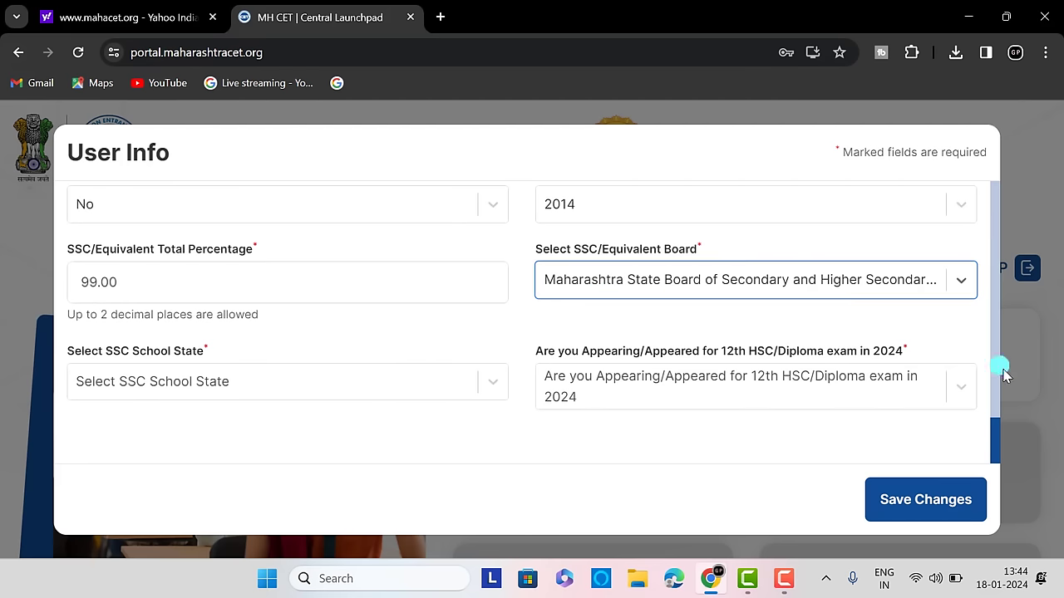
left_click(994, 443)
left_click(274, 369)
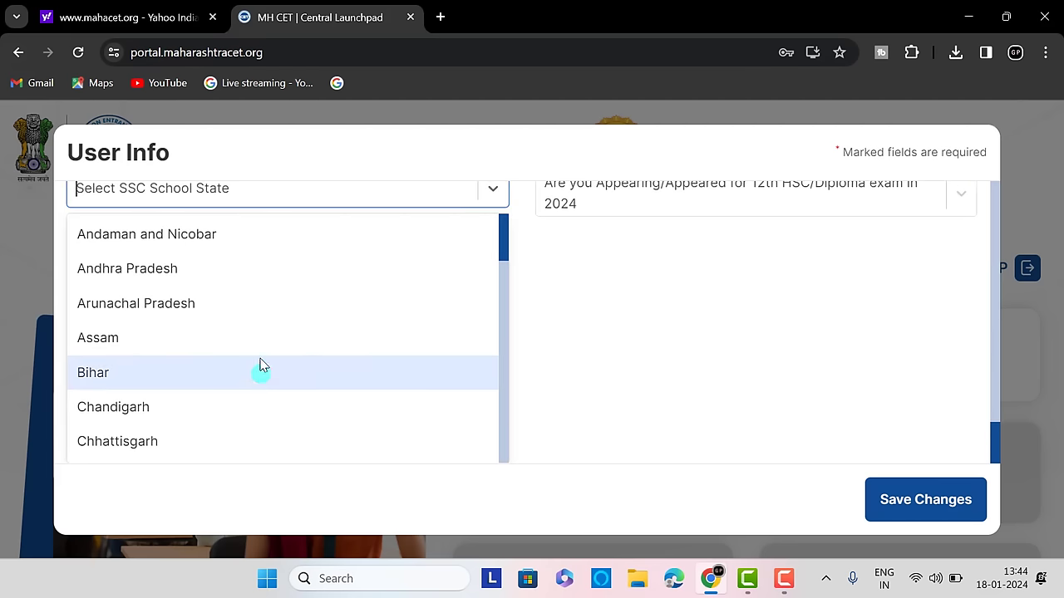
scroll(248, 407, "down", 5)
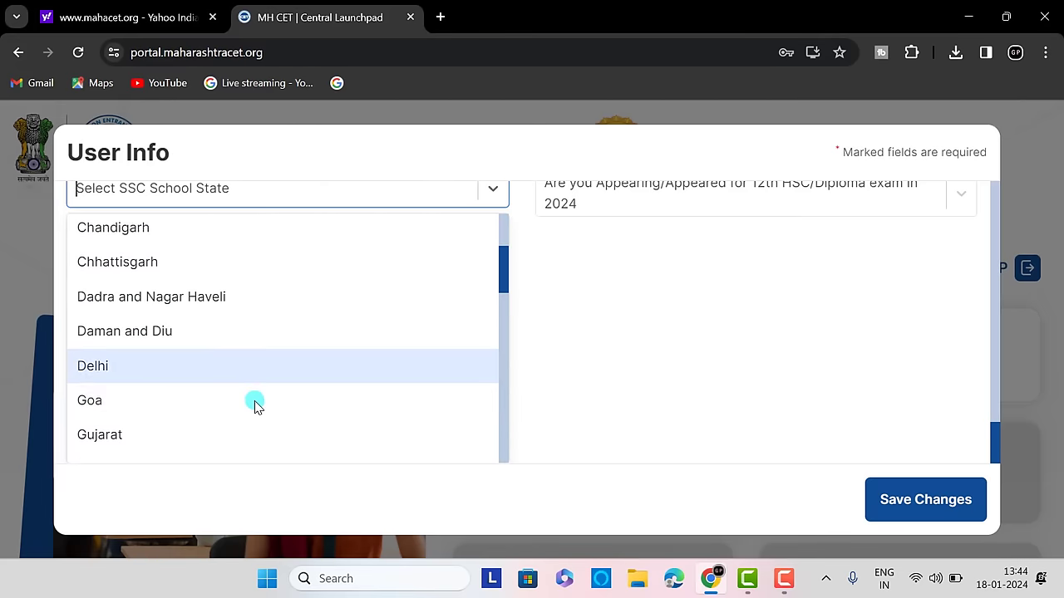
scroll(241, 408, "down", 4)
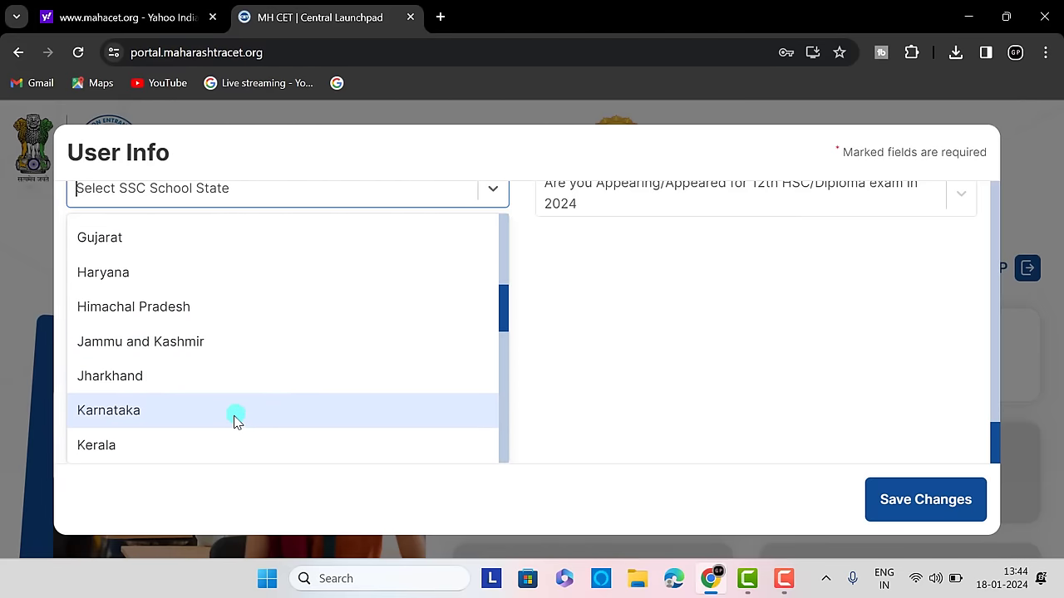
key("Escape")
right_click(235, 418)
left_click(261, 383)
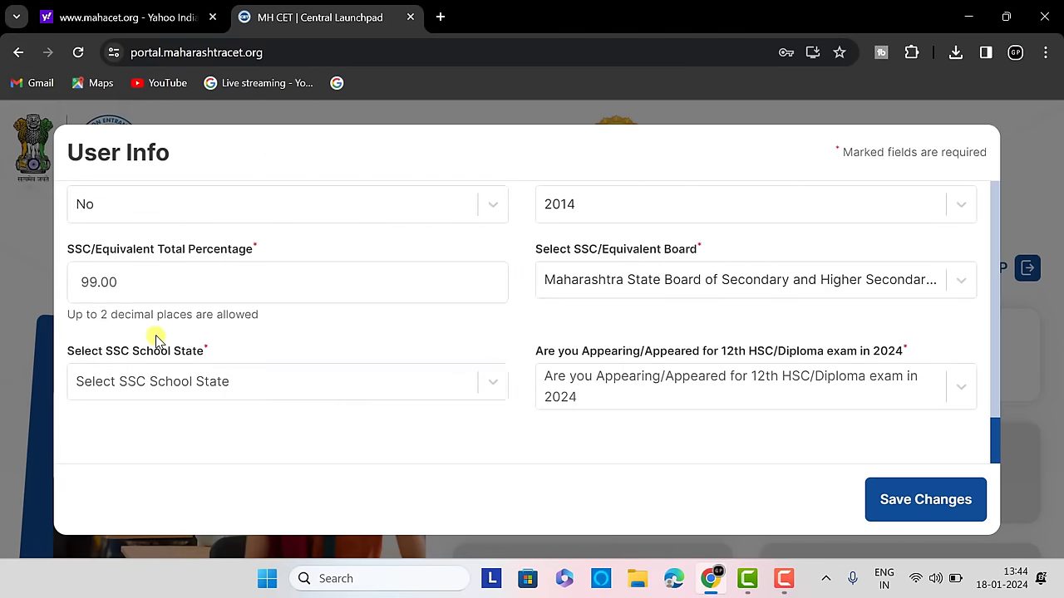
Choose Maharashtra as the SSC School State and answer Yes to appearing/appeared for the 12th HSC/Diploma exam in 2024.
left_click(261, 382)
scroll(258, 386, "down", 5)
scroll(255, 387, "down", 3)
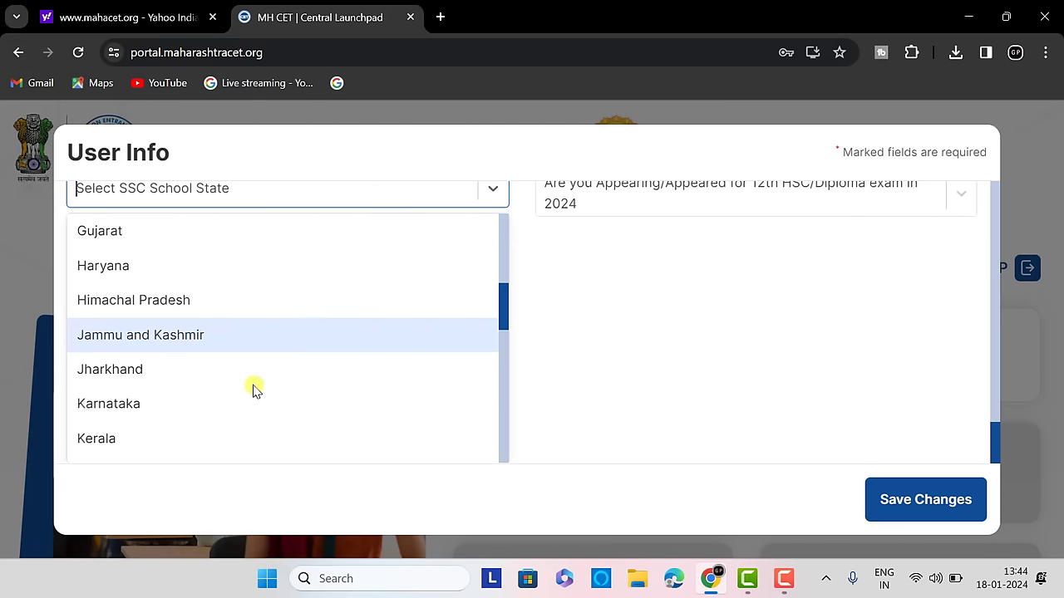
left_click(245, 302)
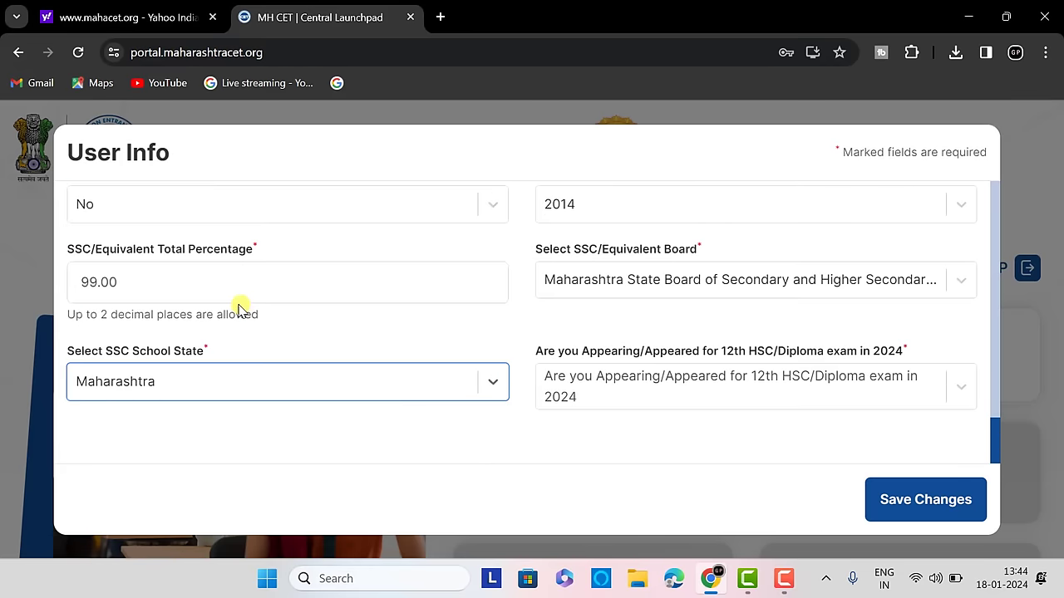
left_click(619, 394)
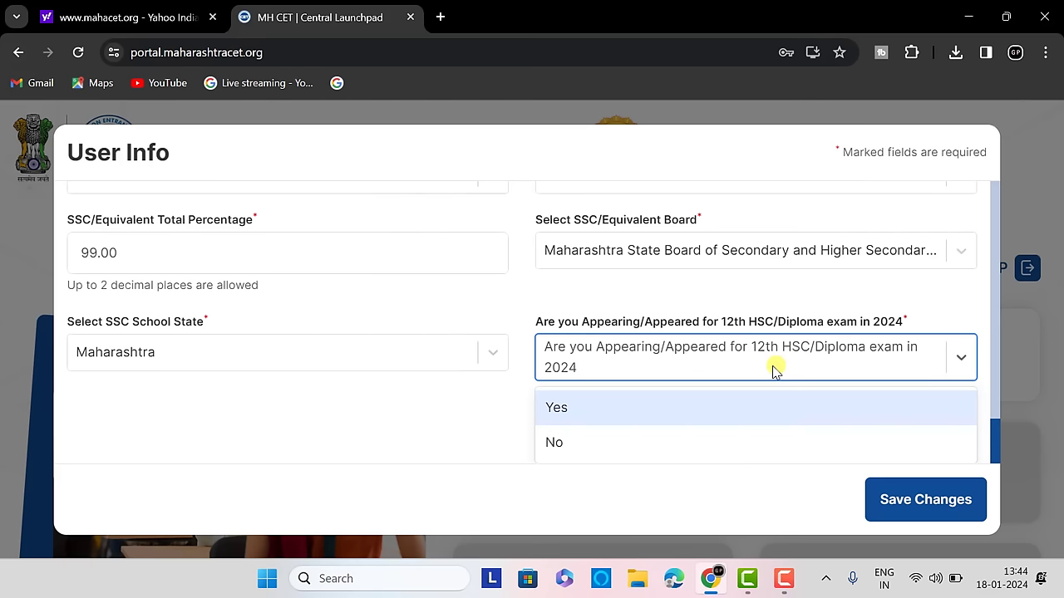
left_click(592, 414)
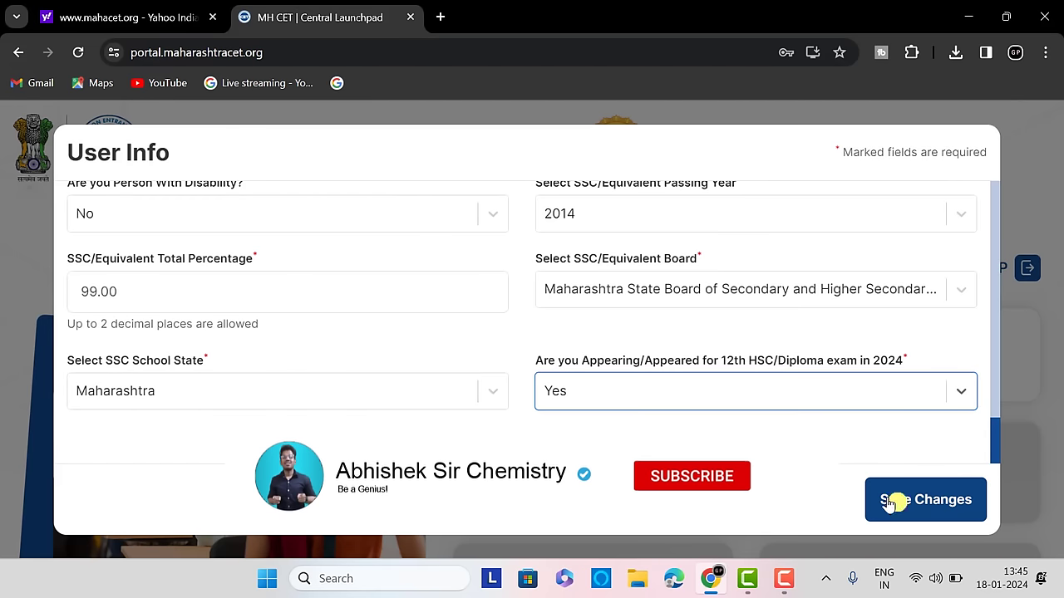
Review the filled User Info form from Personal Details through Permanent Address to the SSC and 12th exam details.
left_click_drag(1000, 445, 1004, 247)
triple_click(998, 220)
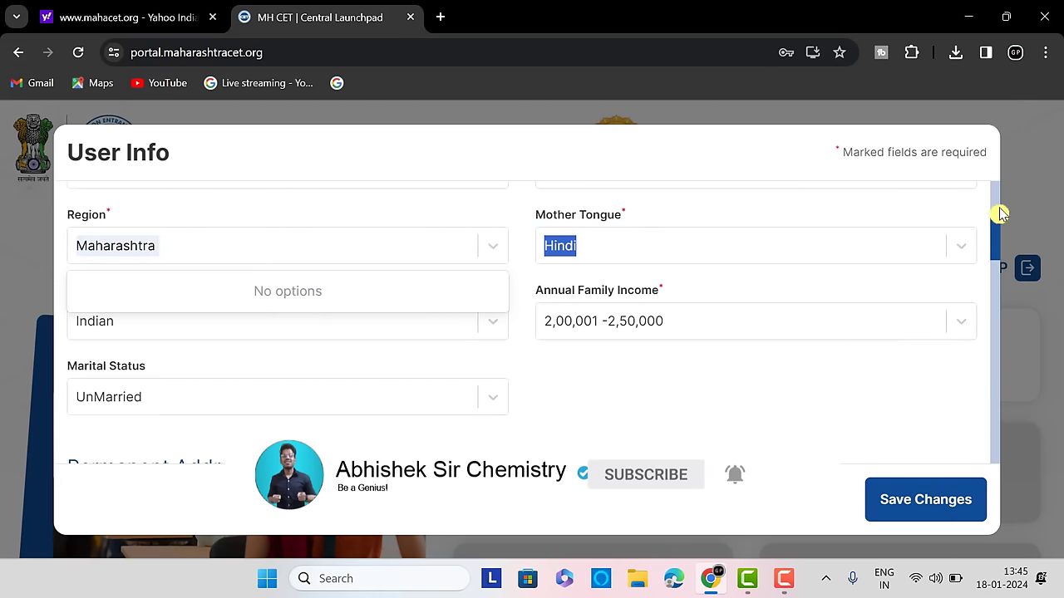
left_click(813, 394)
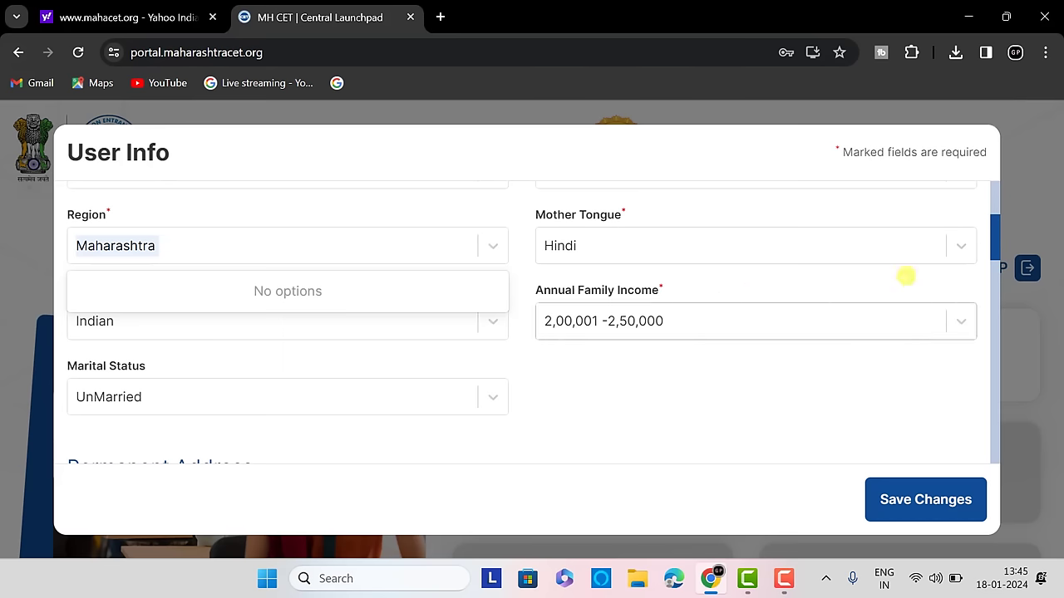
scroll(996, 266, "up", 3)
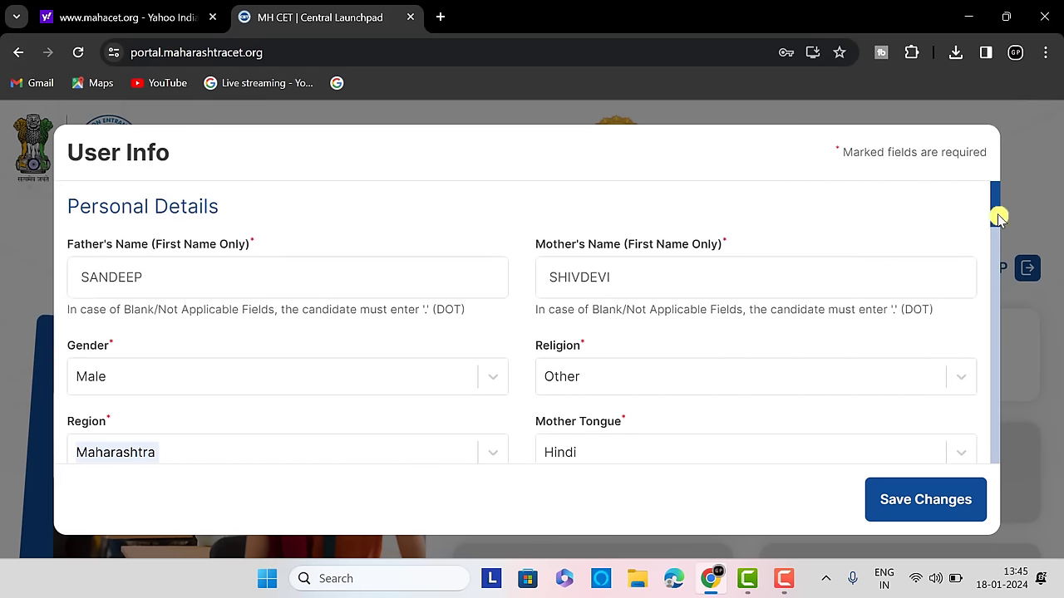
left_click_drag(997, 216, 997, 232)
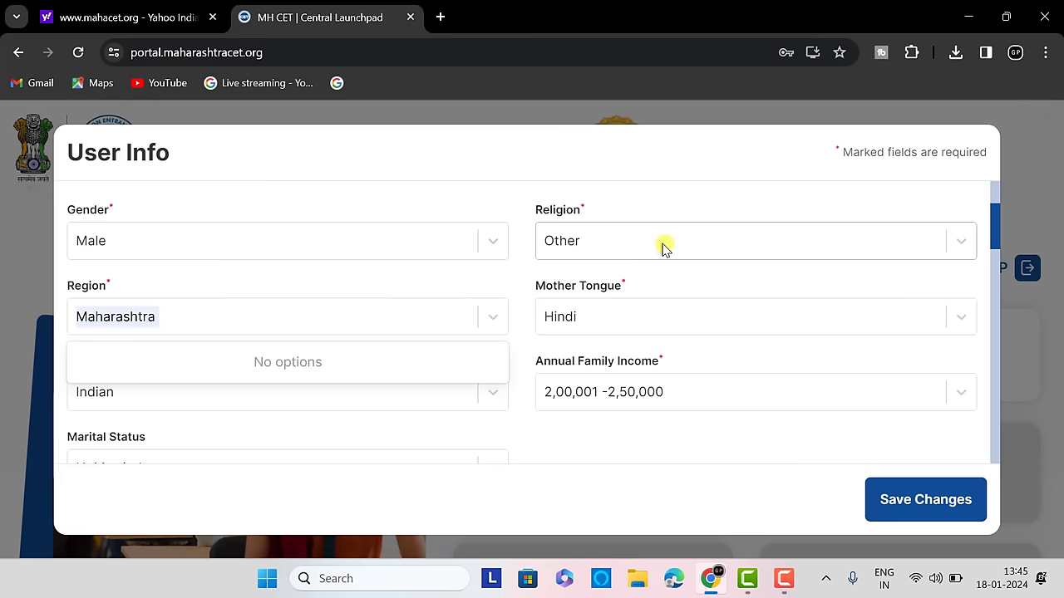
left_click(956, 241)
left_click_drag(993, 238, 993, 194)
left_click(879, 374)
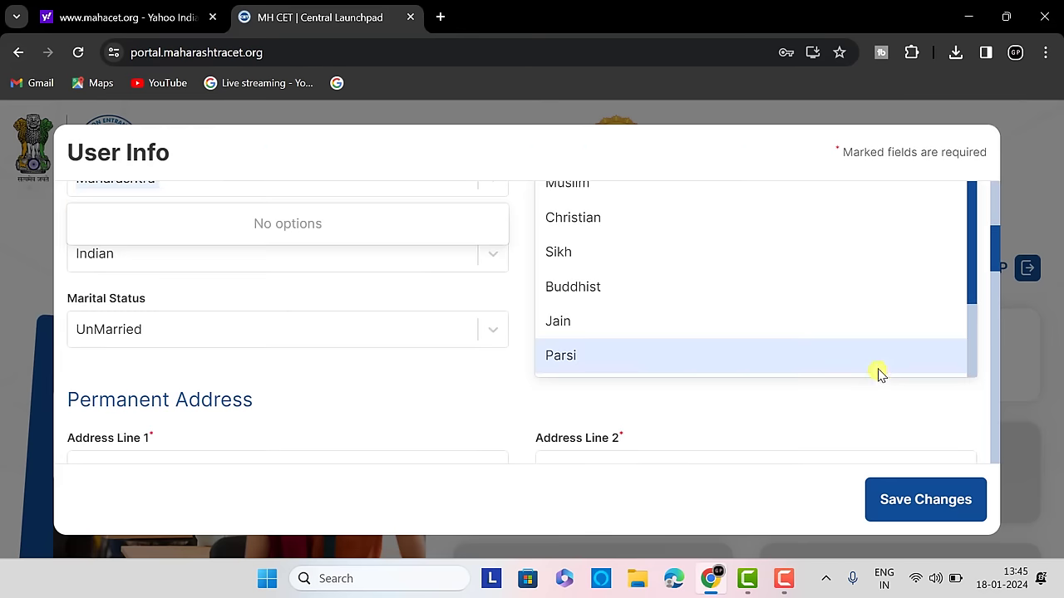
left_click(994, 249)
left_click_drag(997, 261, 1004, 238)
scroll(1004, 238, "down", 2)
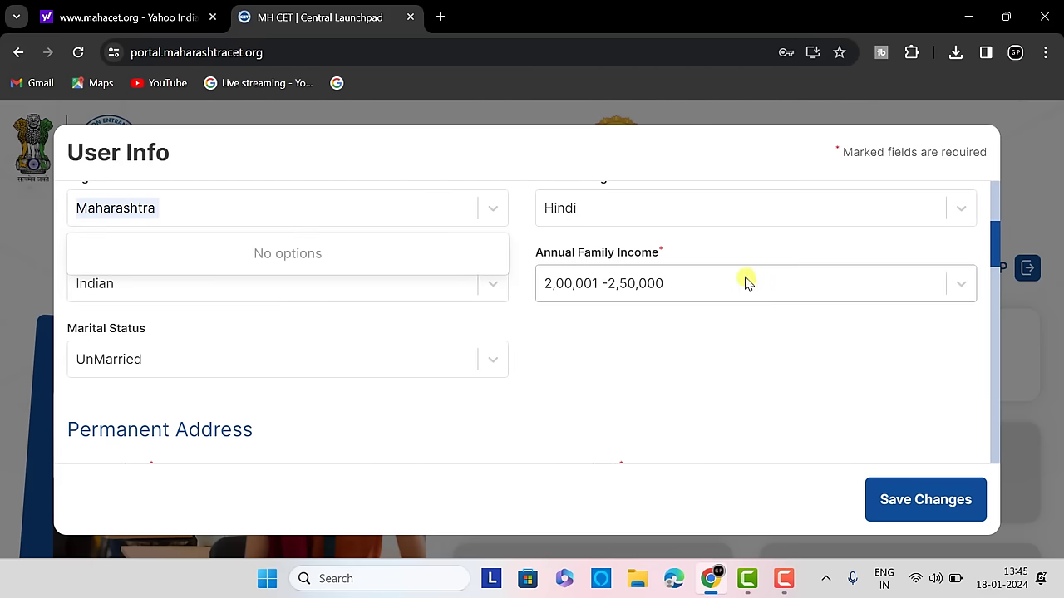
scroll(1002, 264, "down", 3)
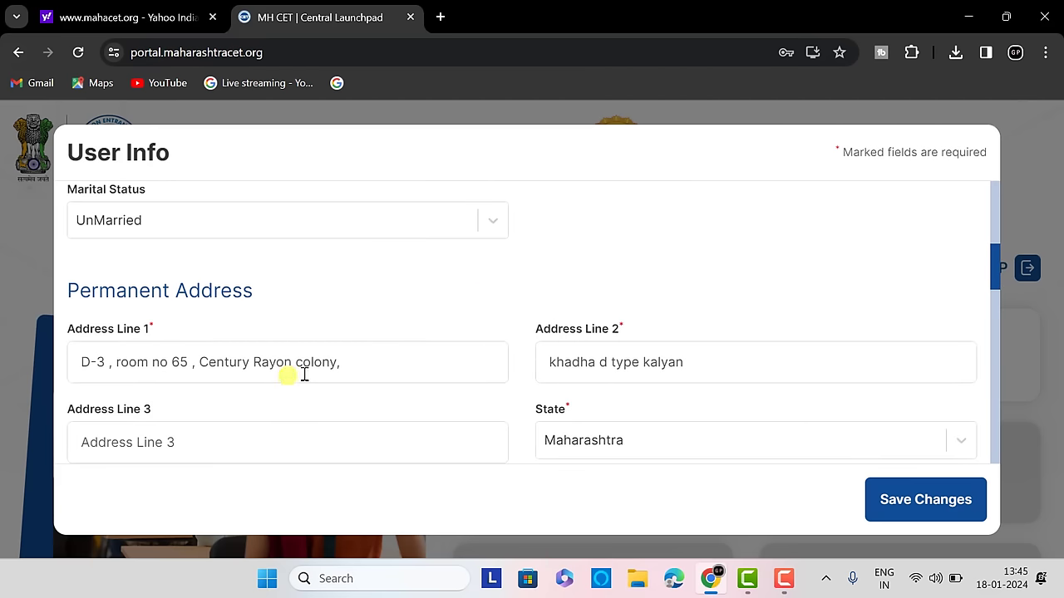
left_click_drag(993, 278, 999, 434)
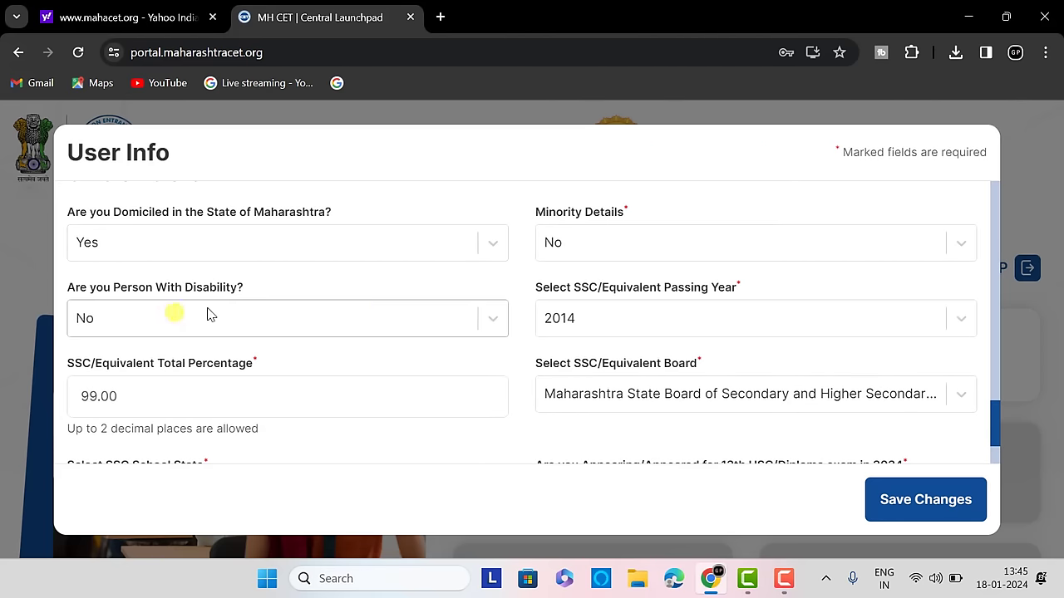
key("F10")
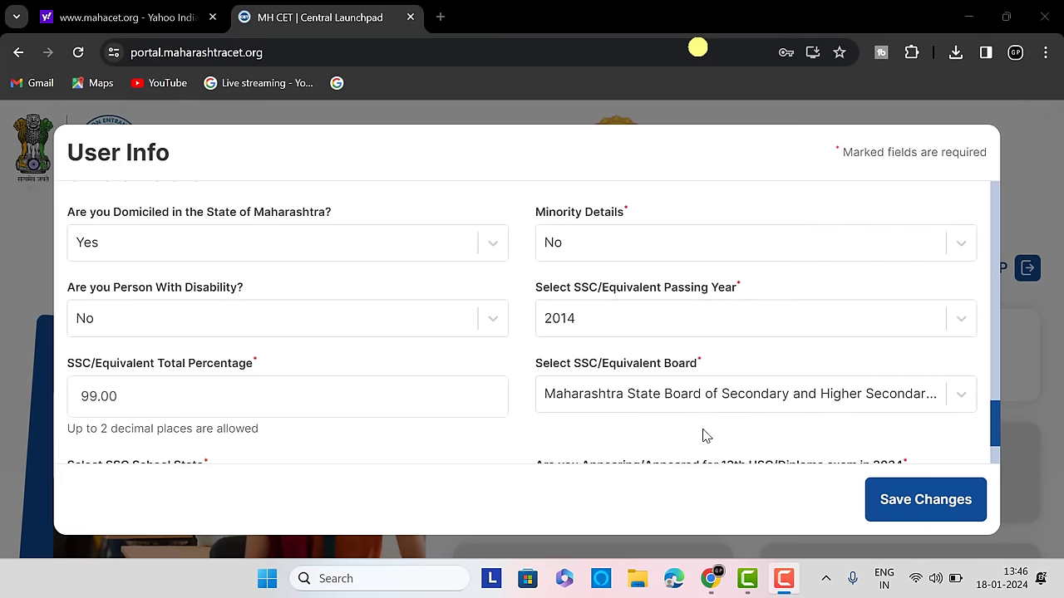
left_click_drag(997, 424, 997, 435)
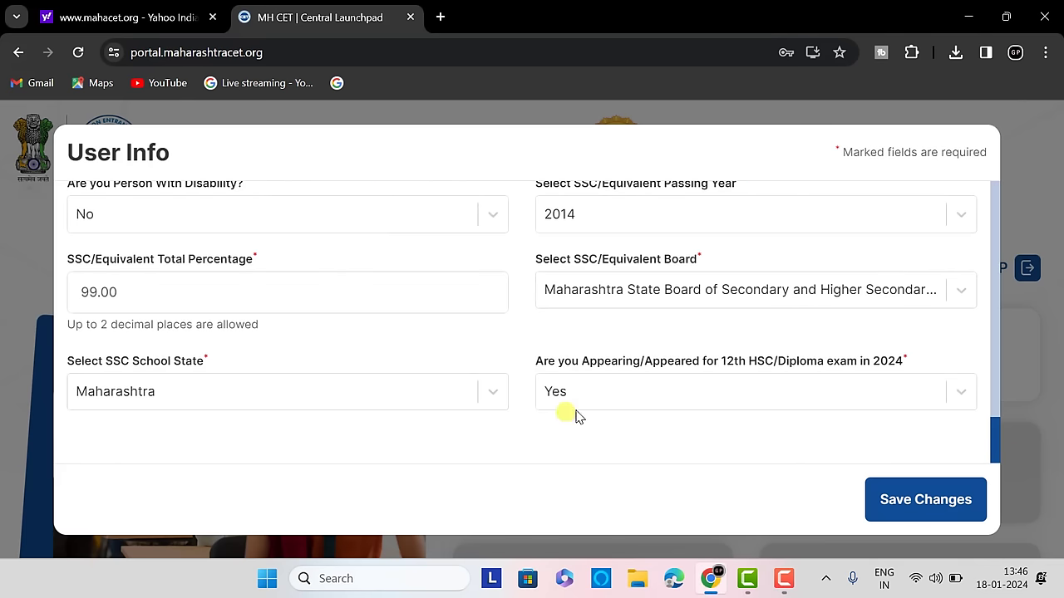
Reselect Yes for the 12th HSC/Diploma exam in 2024 question and try to save the User Info changes.
left_click(608, 391)
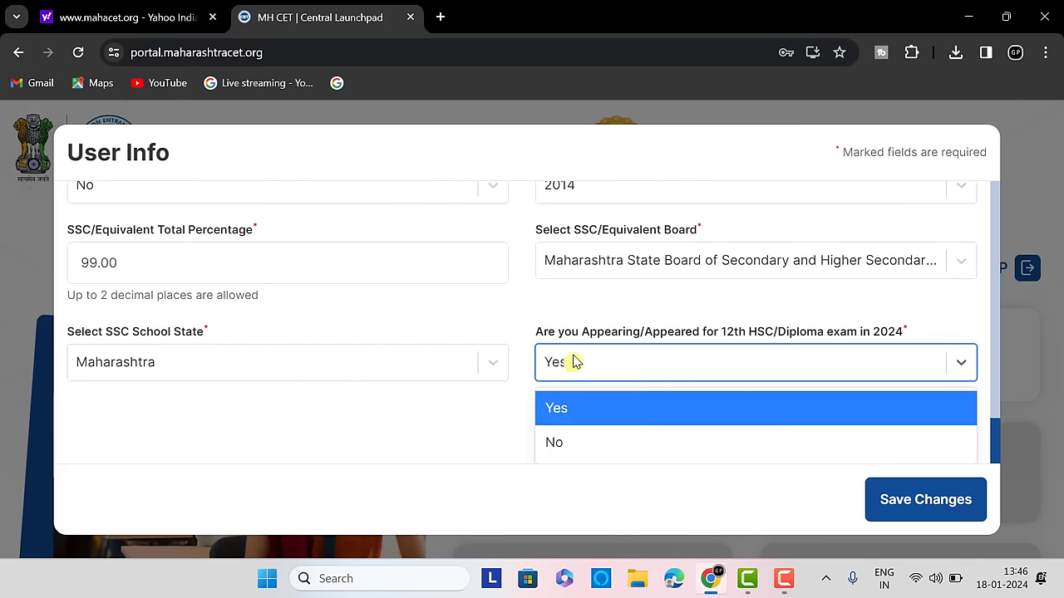
left_click(630, 416)
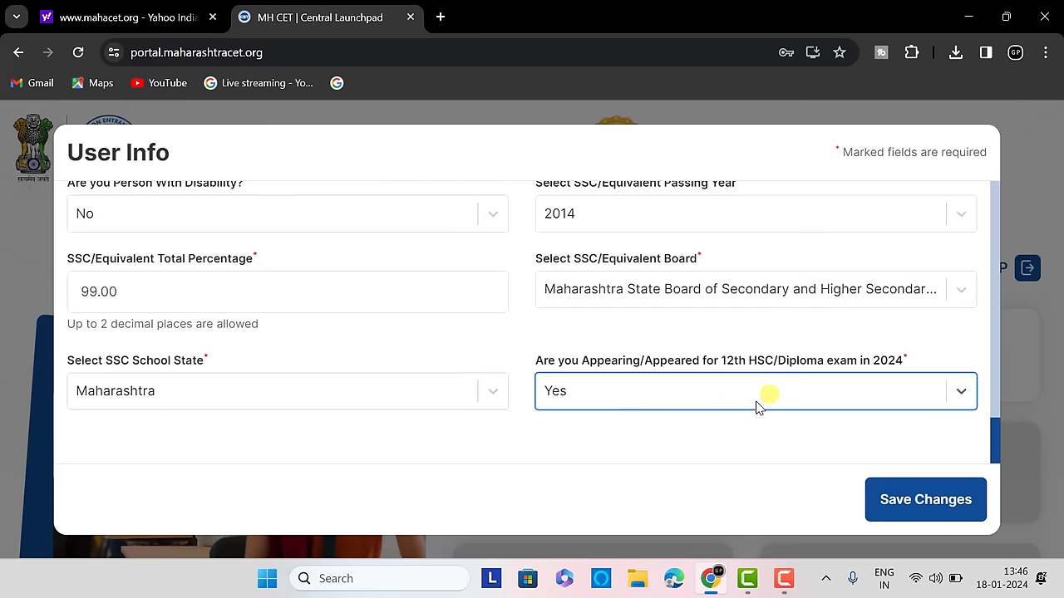
left_click(906, 507)
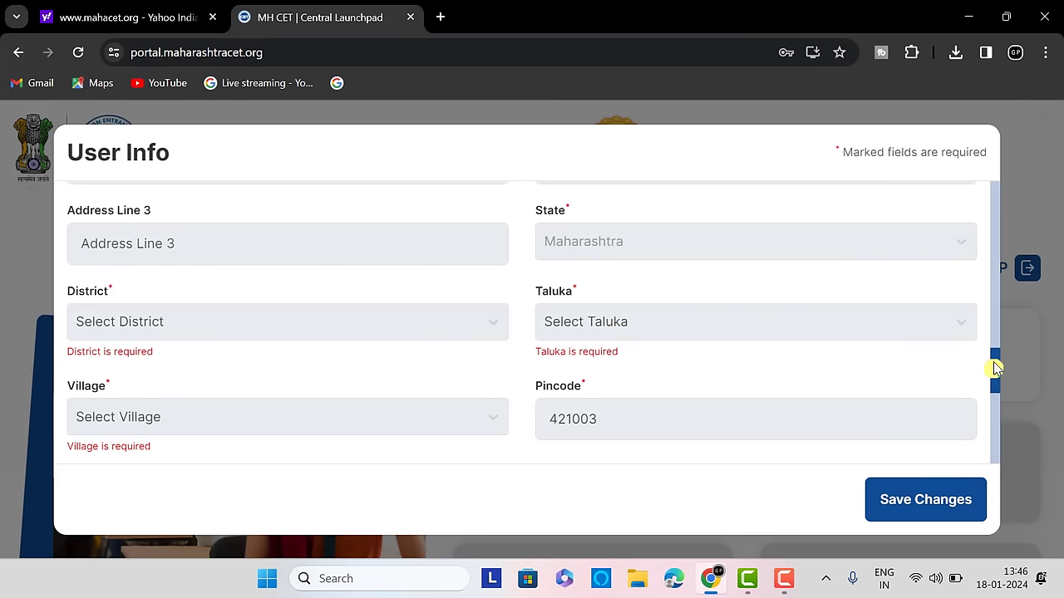
Resolve the required District, Taluka and Village fields in the address section and save the User Info changes.
scroll(992, 357, "up", 3)
left_click_drag(1003, 336, 1004, 465)
scroll(860, 308, "up", 2)
left_click(782, 320)
left_click(917, 505)
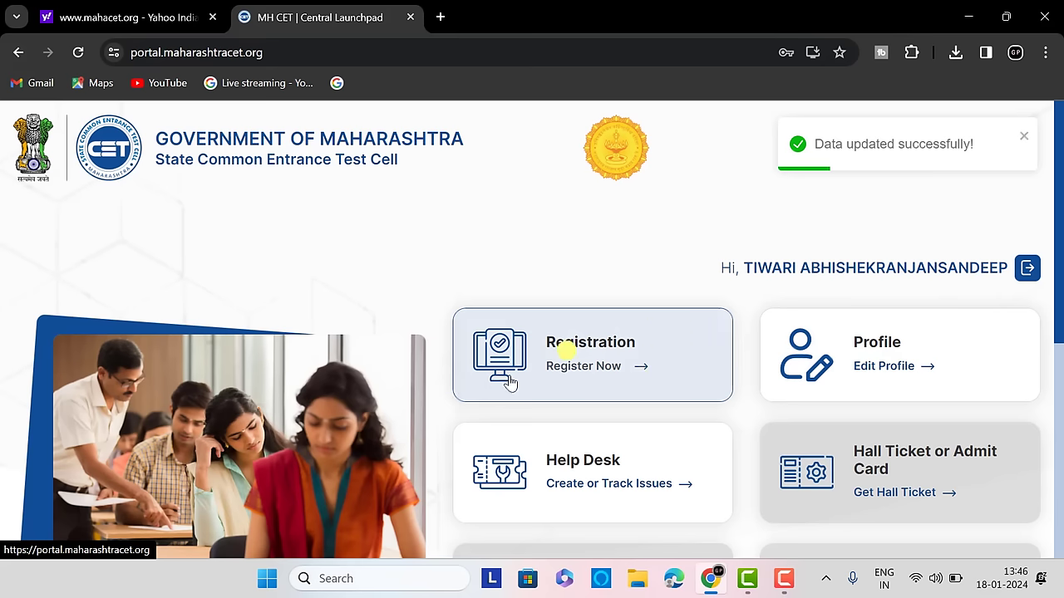
Open the registration page for MHT-CET 2024 from the undergraduate Technical Education exams.
left_click(569, 352)
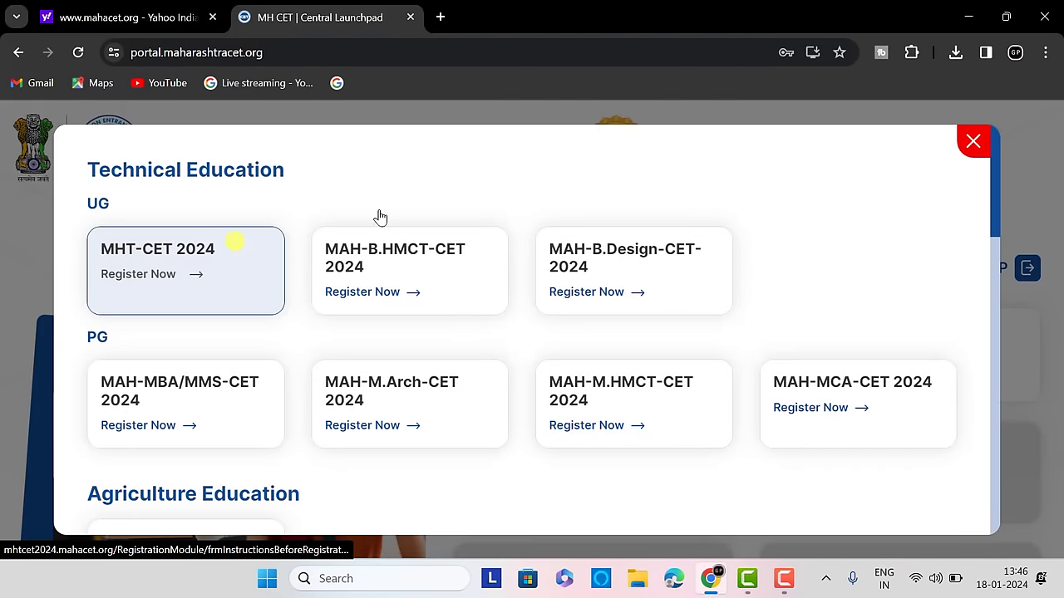
left_click(966, 146)
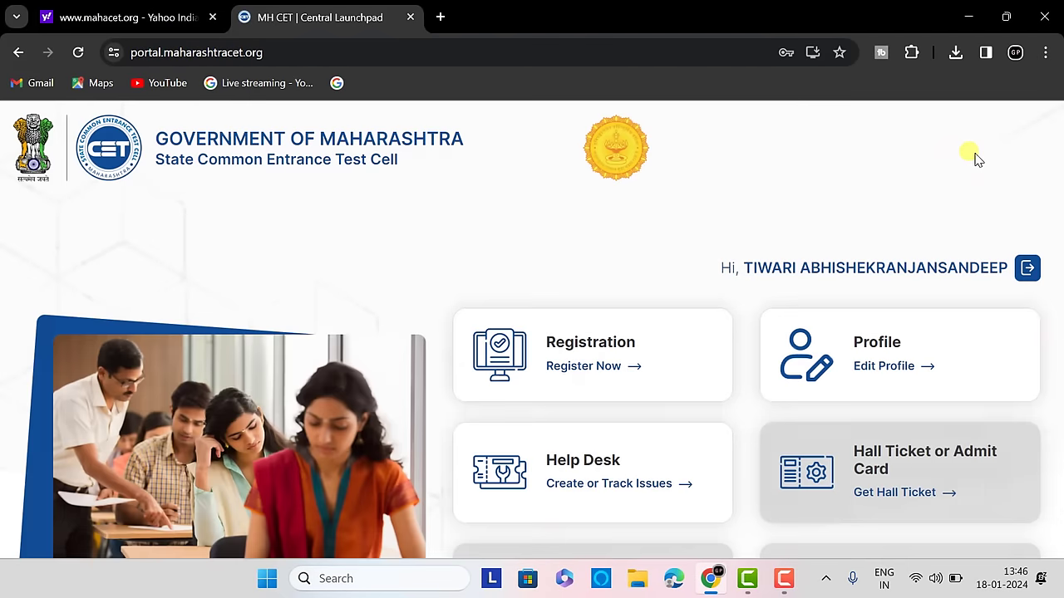
left_click(576, 352)
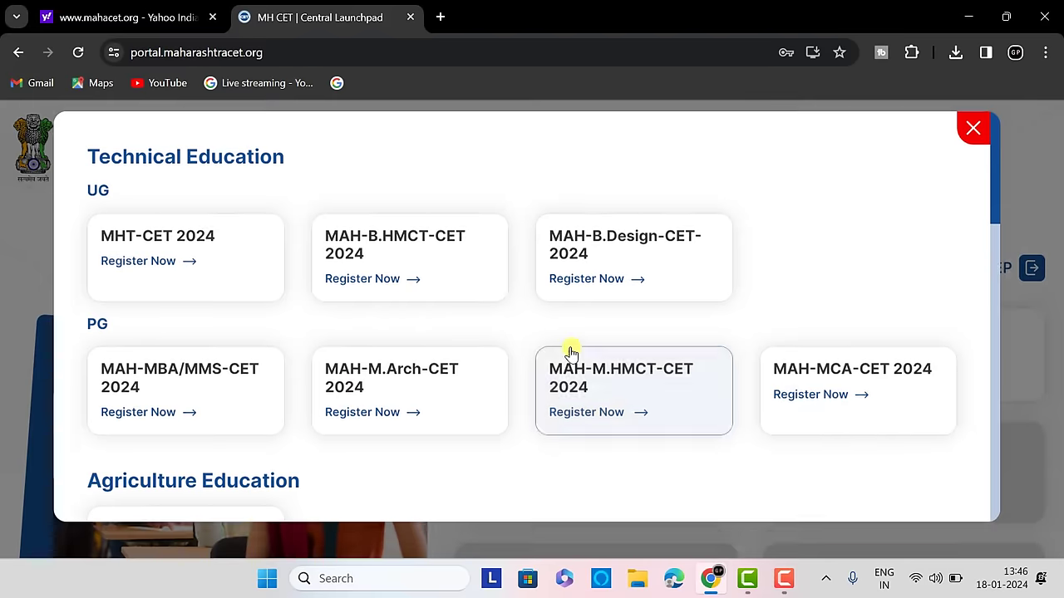
left_click(191, 245)
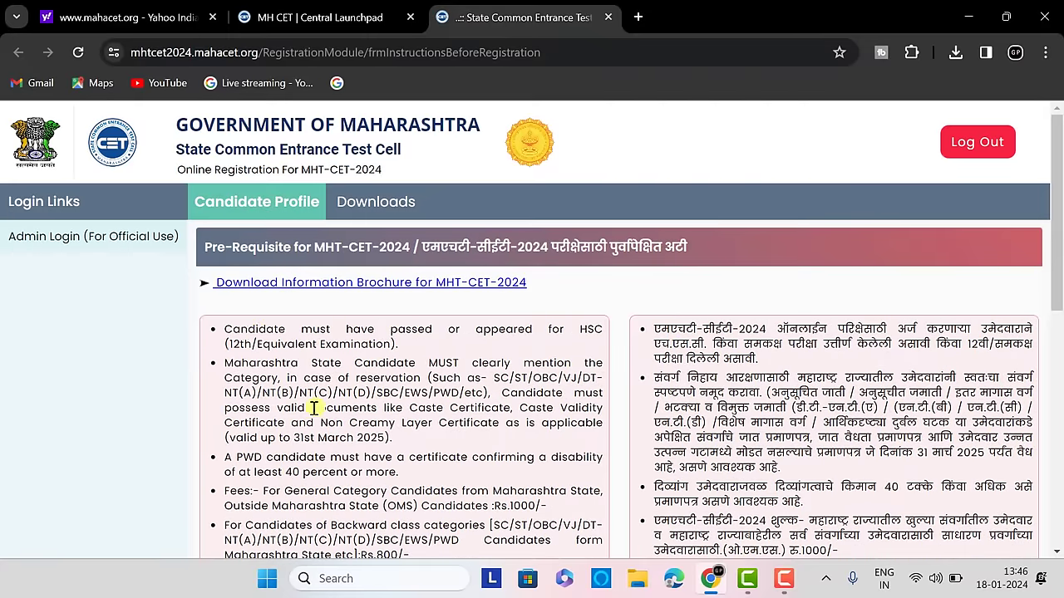
Read the MHT-CET-2024 pre-requisites on HSC eligibility, reservation and PWD certificates, and the application fees for each candidate category.
scroll(314, 408, "down", 1)
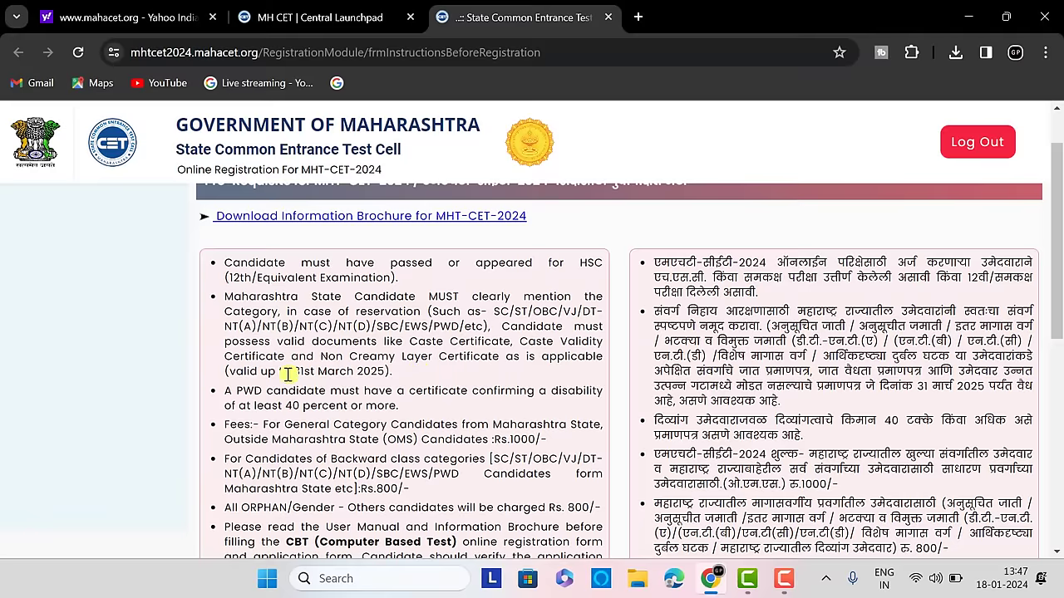
scroll(311, 374, "up", 5)
scroll(290, 373, "down", 3)
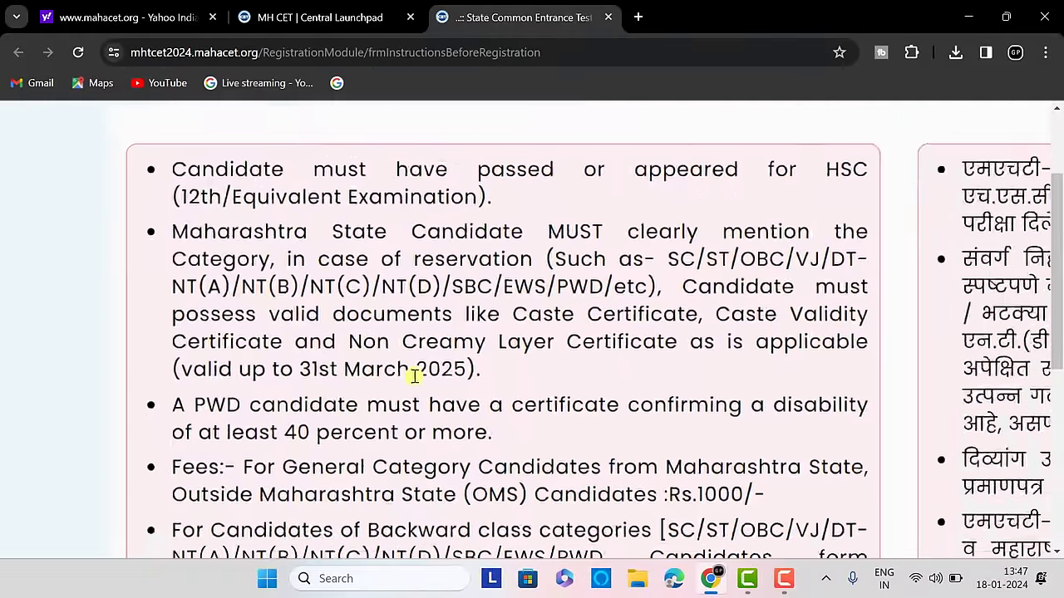
scroll(408, 374, "down", 1)
scroll(408, 381, "down", 1)
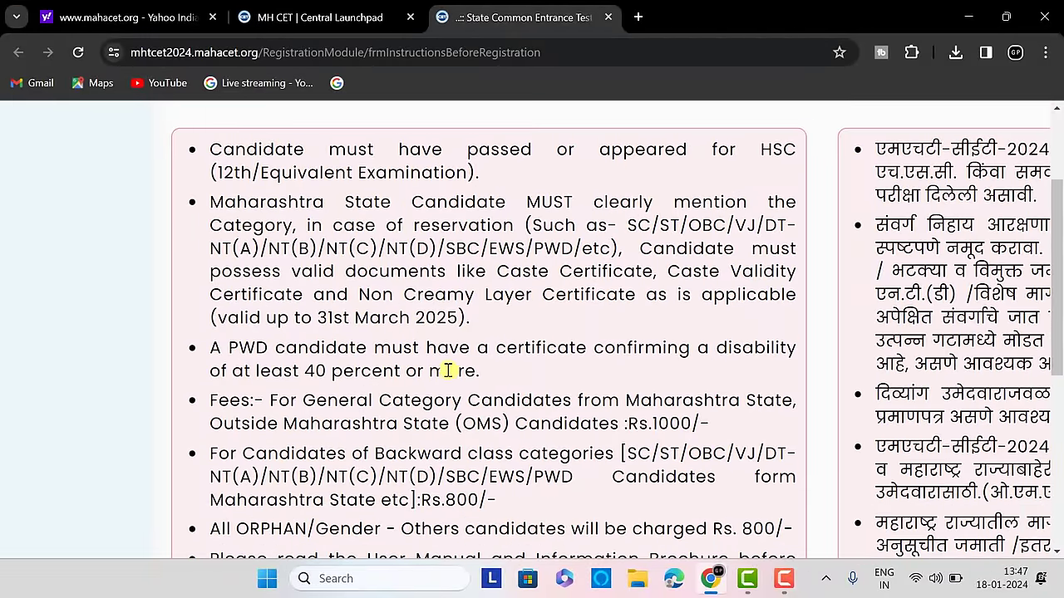
scroll(449, 371, "down", 3)
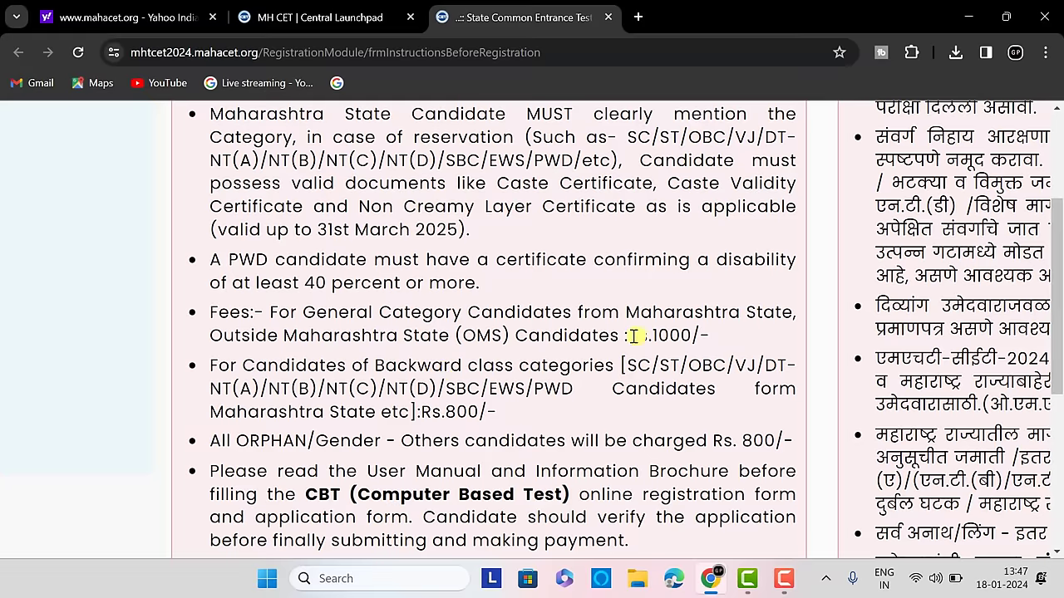
left_click_drag(629, 336, 714, 340)
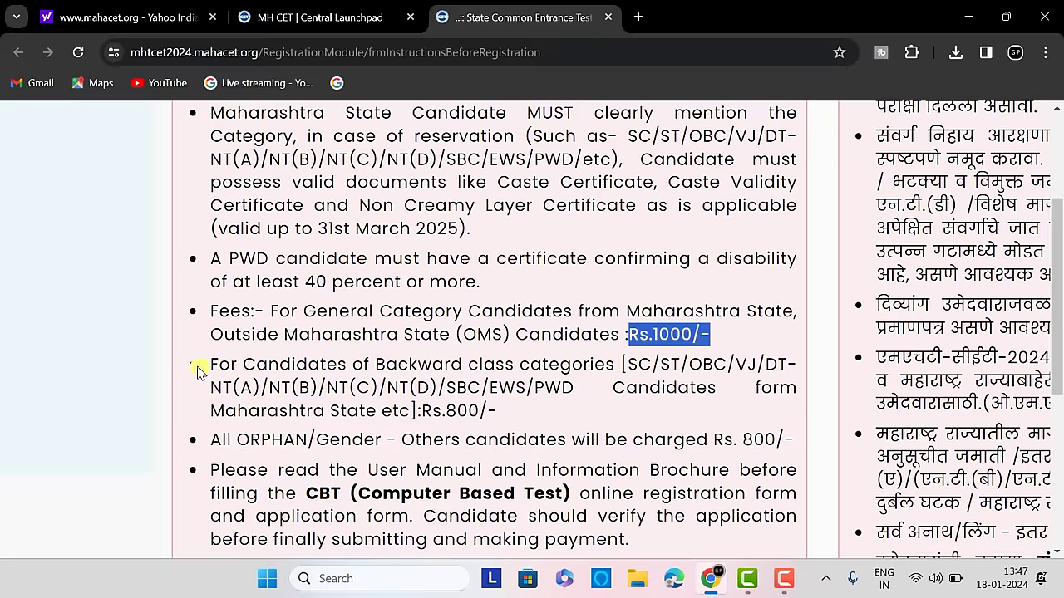
left_click_drag(419, 411, 497, 410)
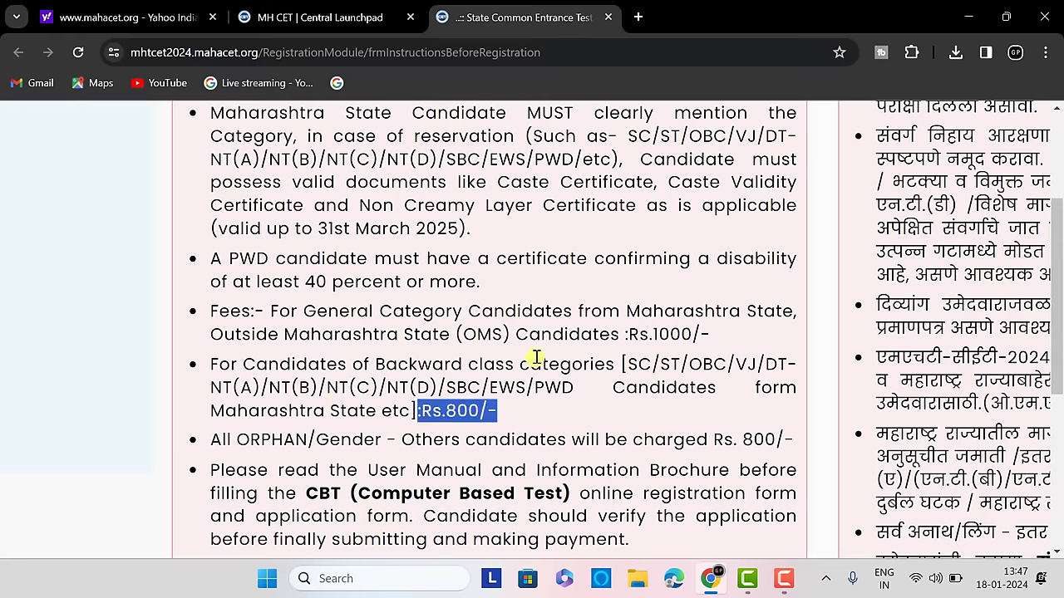
left_click_drag(629, 334, 725, 321)
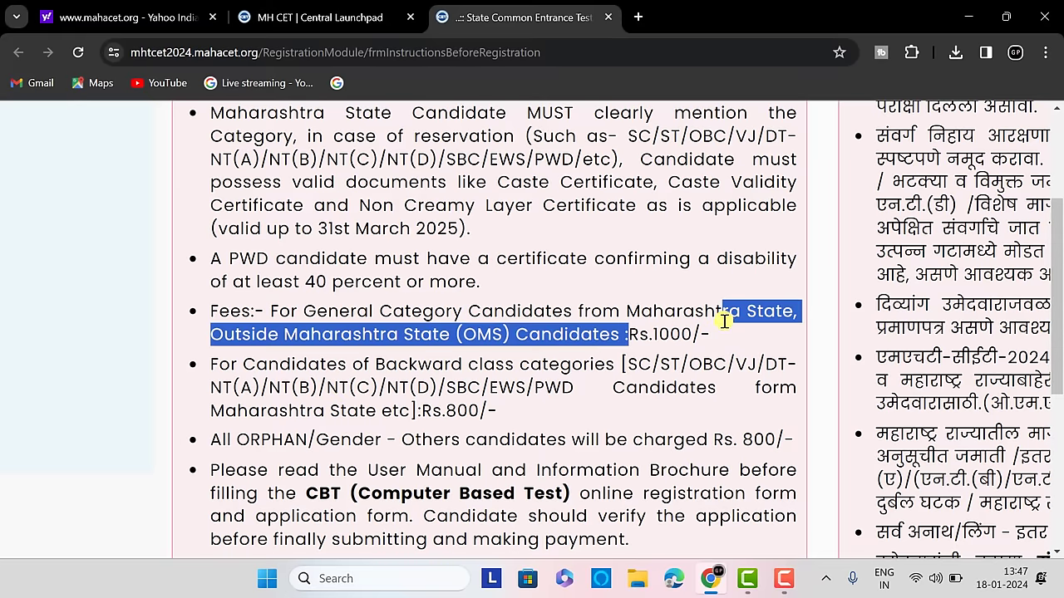
left_click(687, 339)
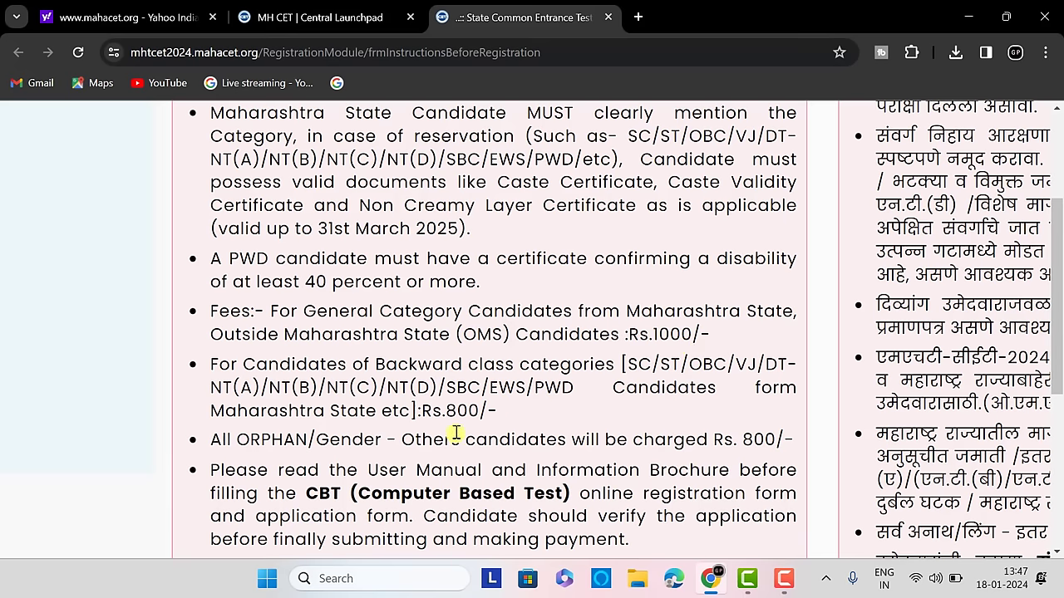
Read the remaining MHT-CET-2024 instructions on the information brochure, active contact details, verification before payment, image uploads and one-form contact use.
scroll(437, 449, "down", 2)
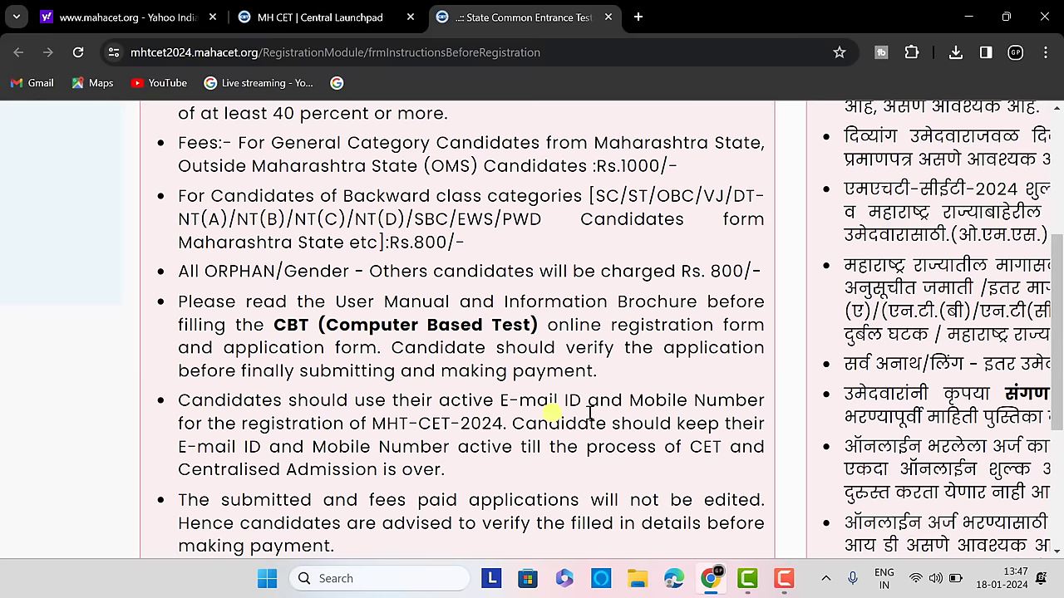
scroll(434, 466, "down", 2)
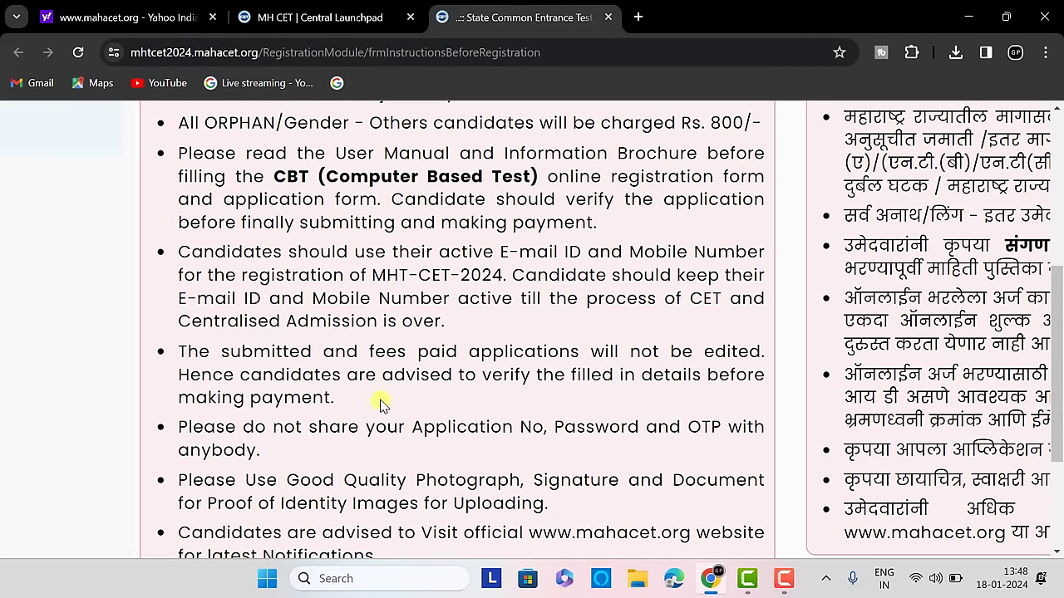
scroll(380, 403, "down", 2)
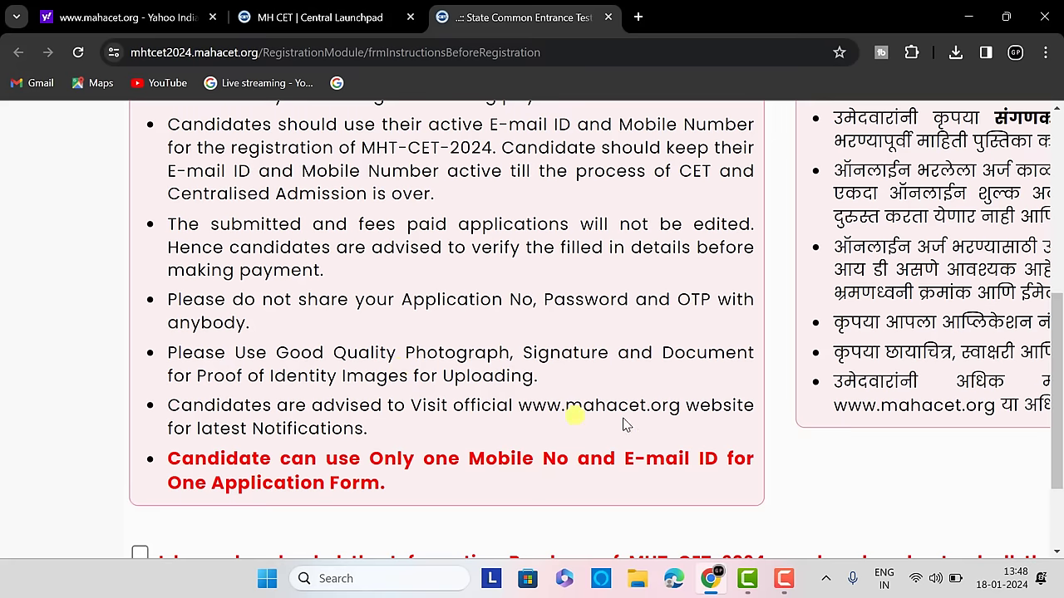
key("ctrl+minus")
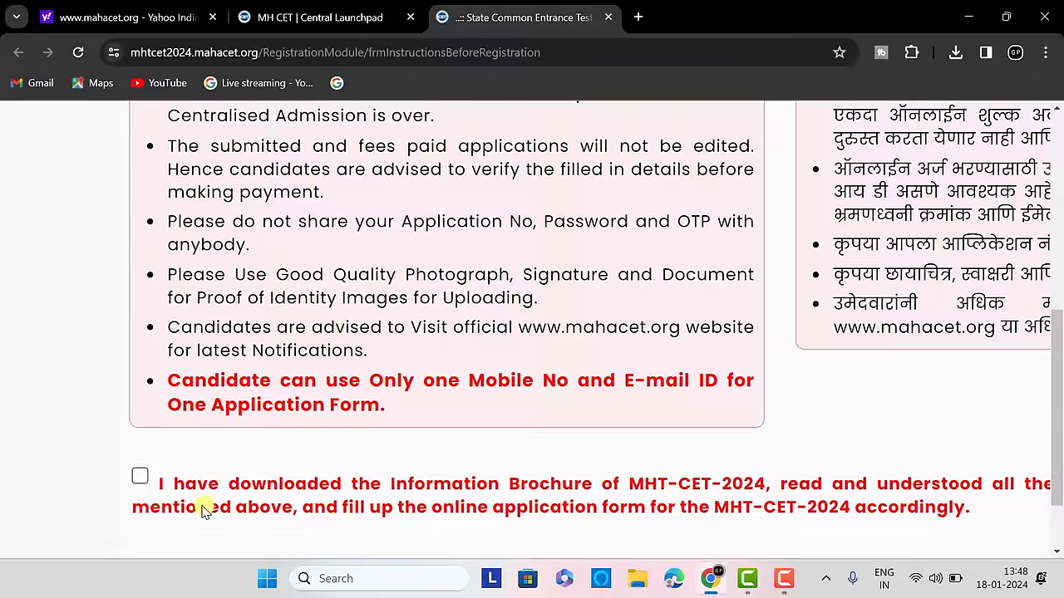
key("ctrl+minus")
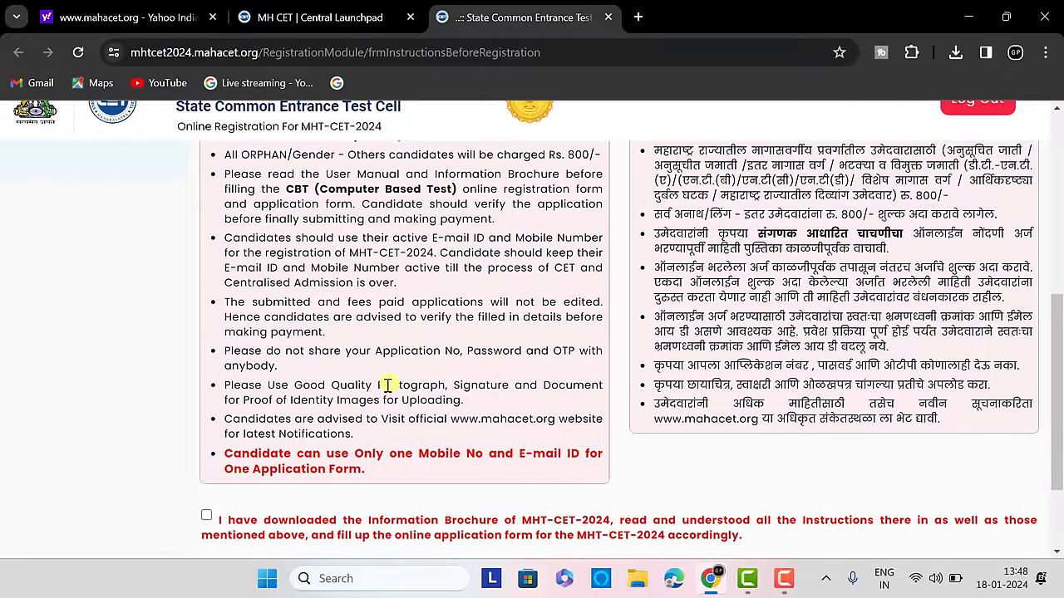
scroll(320, 316, "up", 3)
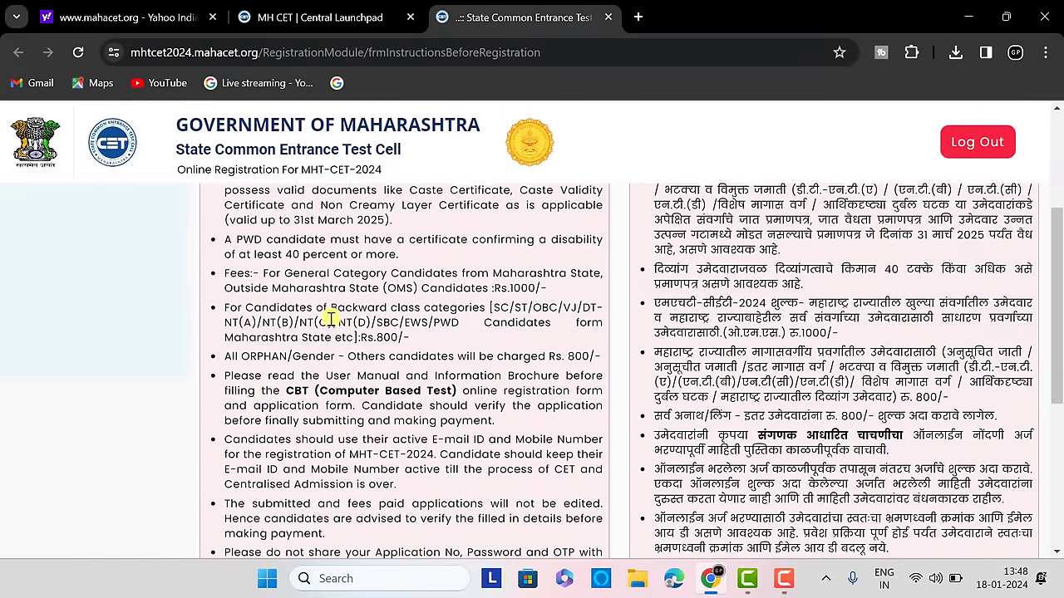
scroll(342, 306, "down", 2)
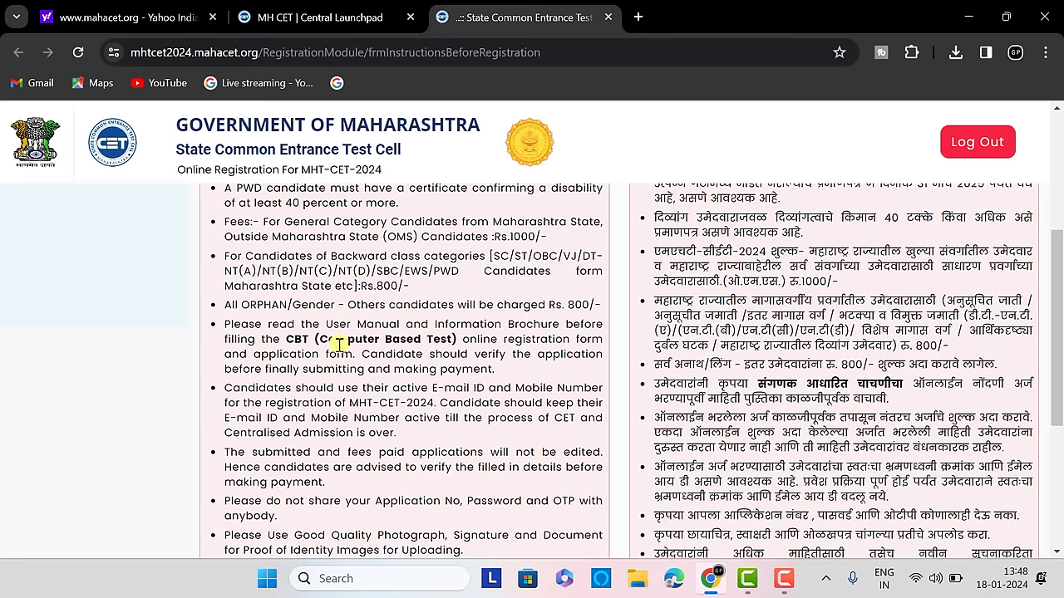
scroll(340, 344, "down", 1)
scroll(340, 344, "down", 1)
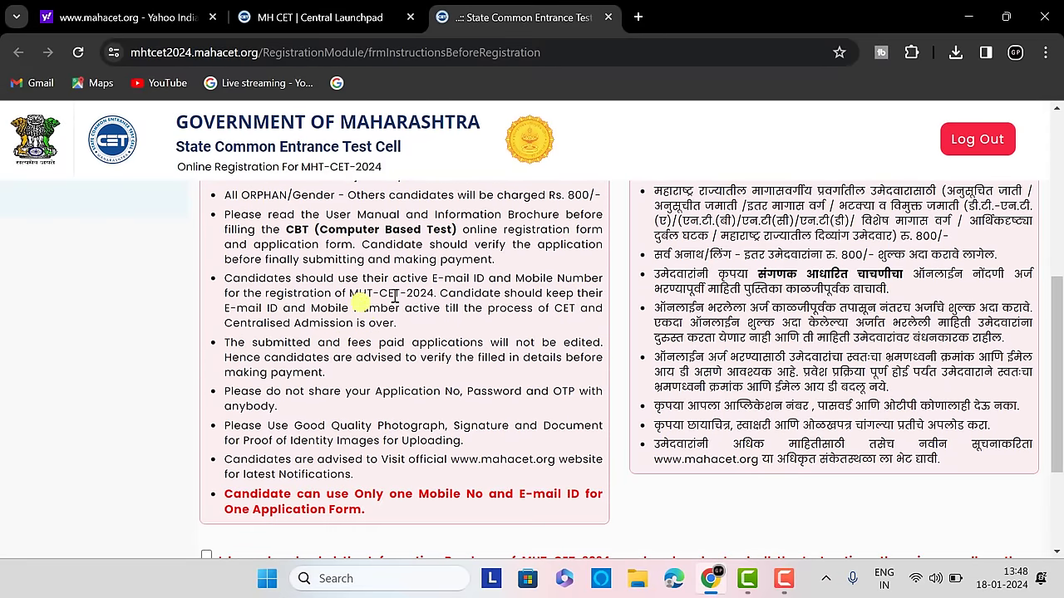
scroll(297, 364, "down", 1)
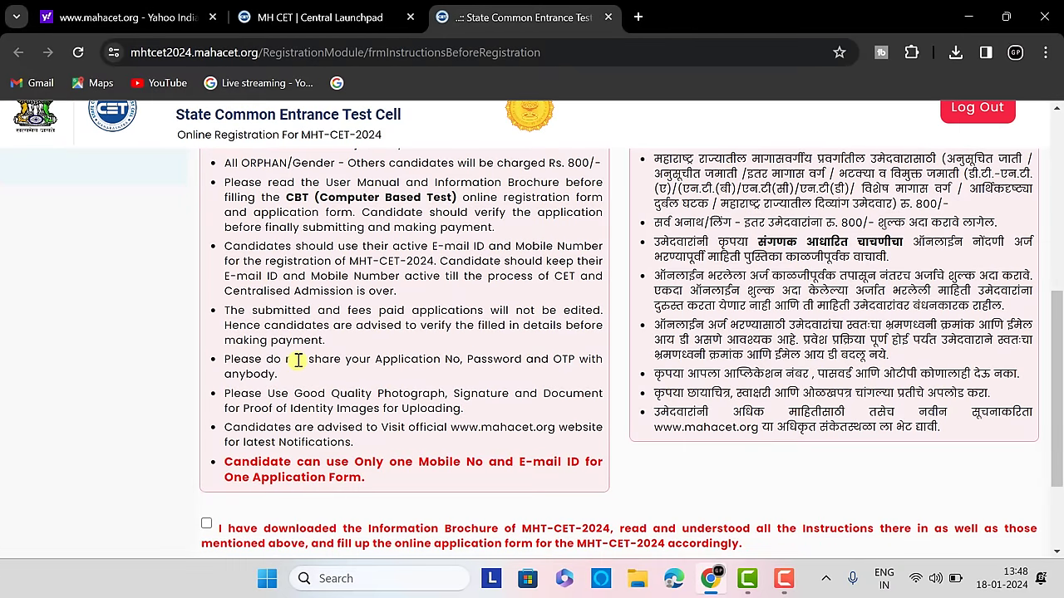
scroll(485, 416, "up", 3)
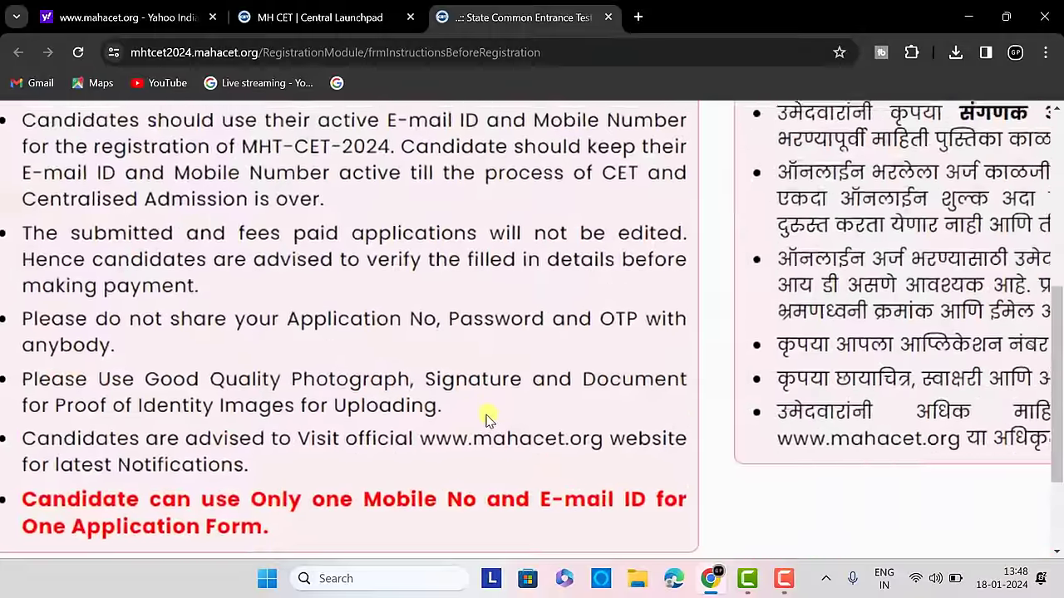
scroll(480, 418, "down", 2)
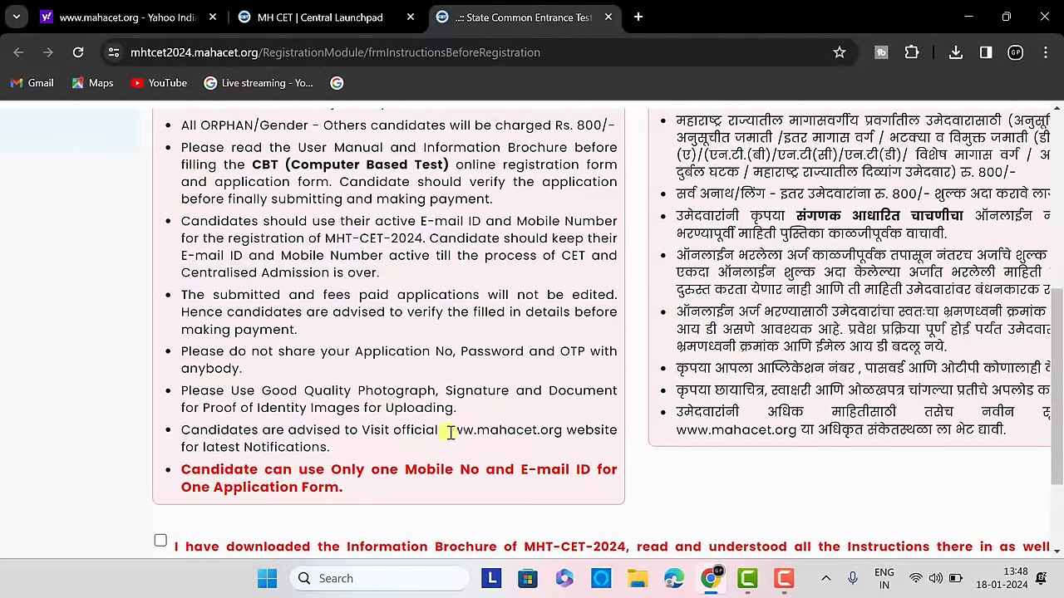
Confirm that the MHT-CET-2024 Information Brochure was downloaded and the instructions understood, and accept them to proceed with the registration.
scroll(199, 482, "down", 2)
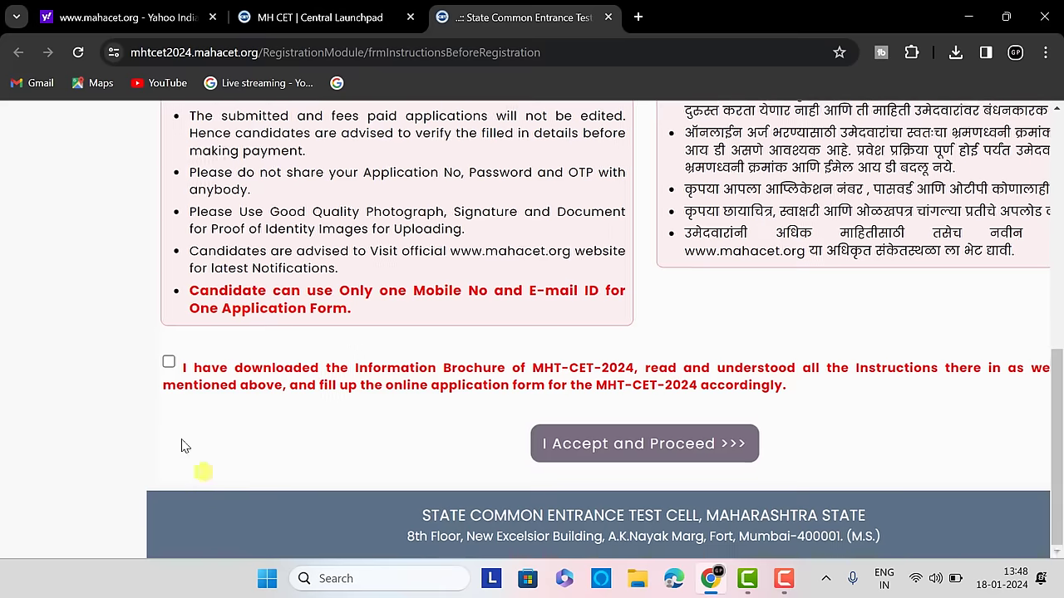
left_click(169, 364)
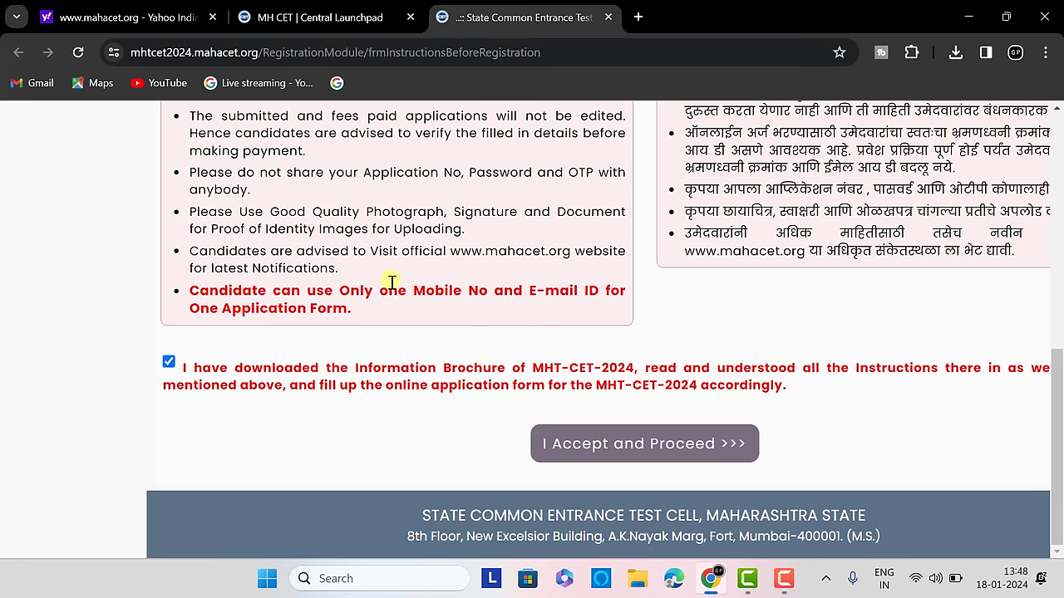
left_click(615, 454)
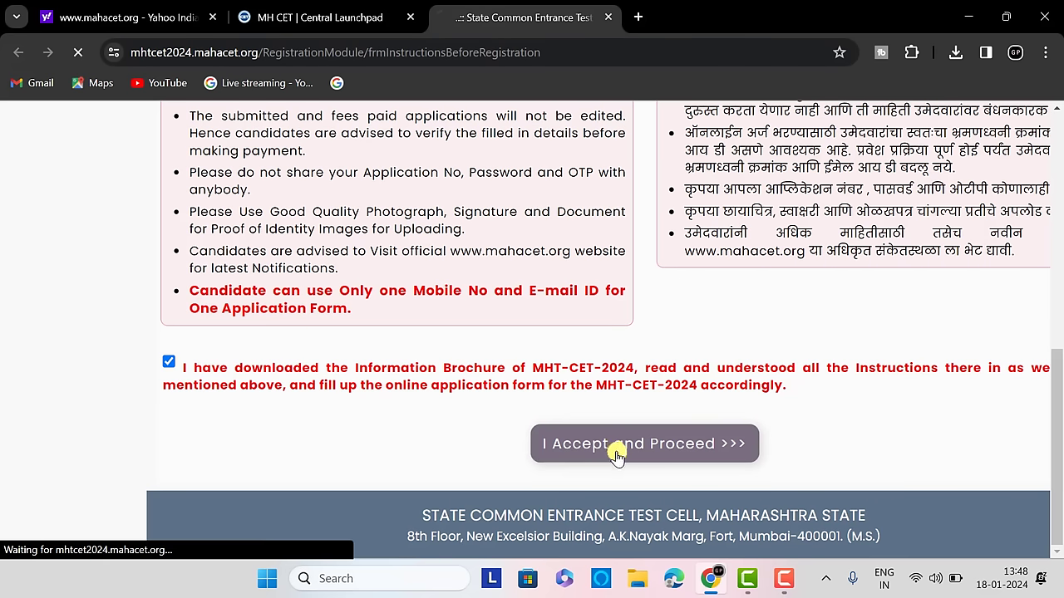